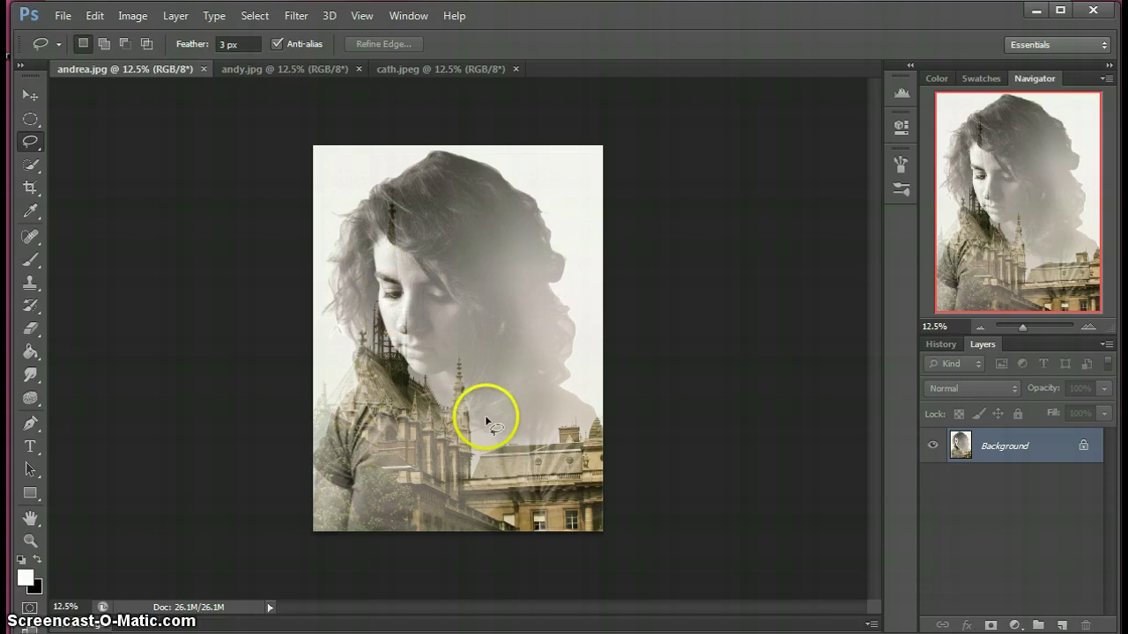
# Step: Close andrea.jpg and move the girl's portrait from andy.jpg onto cath.jpeg as Layer 1
pyautogui.click(203, 69)
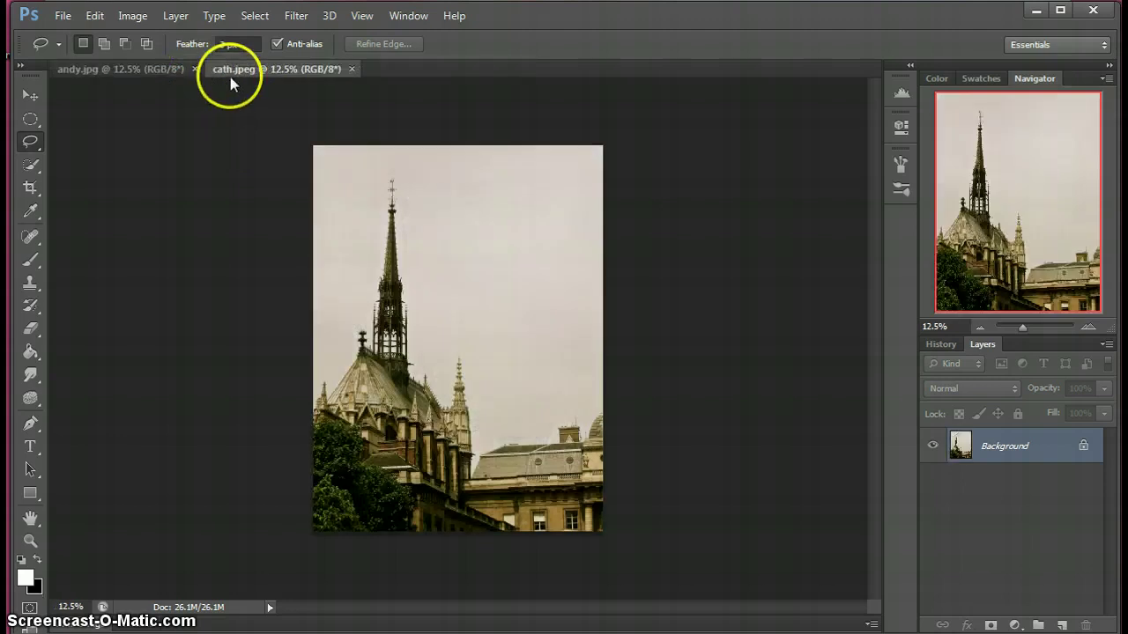
pyautogui.click(88, 70)
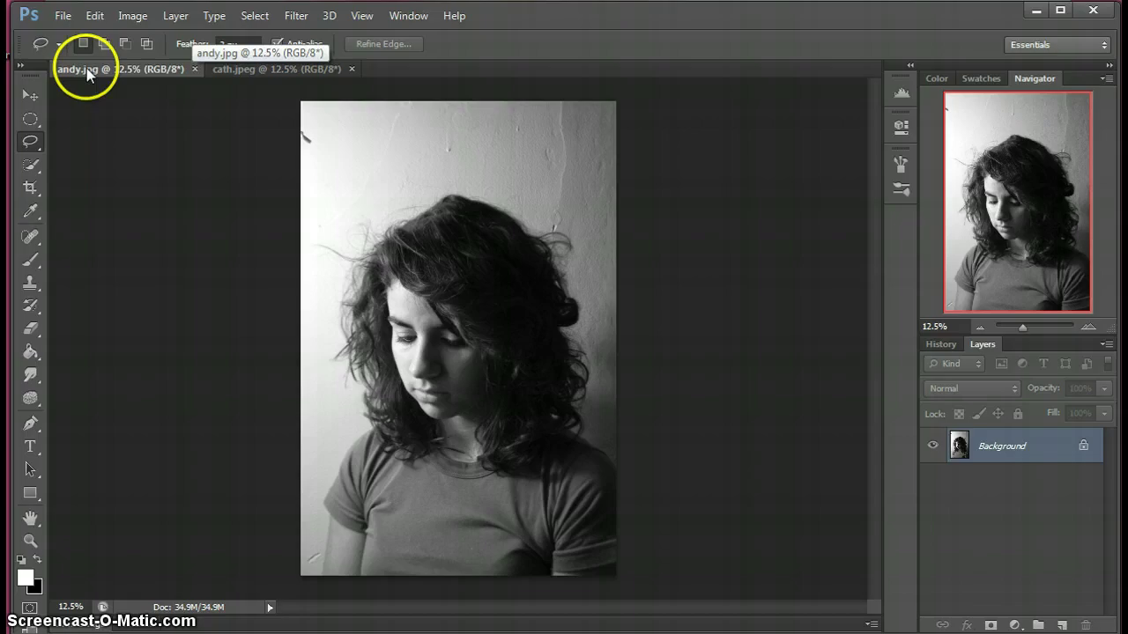
pyautogui.moveTo(86, 68); pyautogui.dragTo(132, 144)
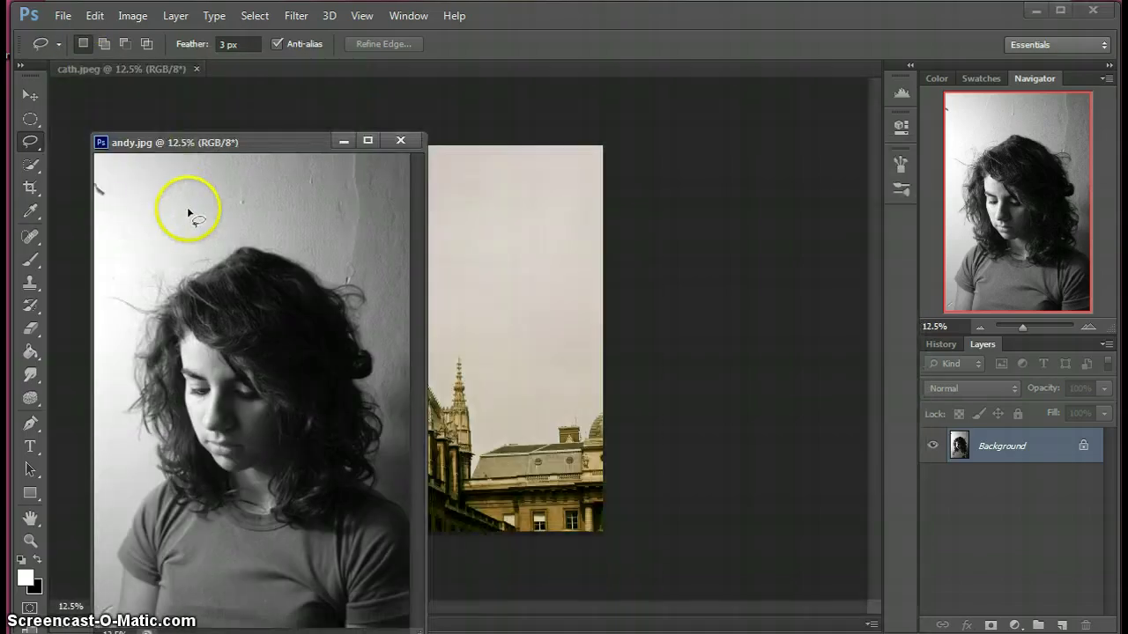
pyautogui.click(32, 95)
pyautogui.moveTo(302, 445); pyautogui.dragTo(506, 356)
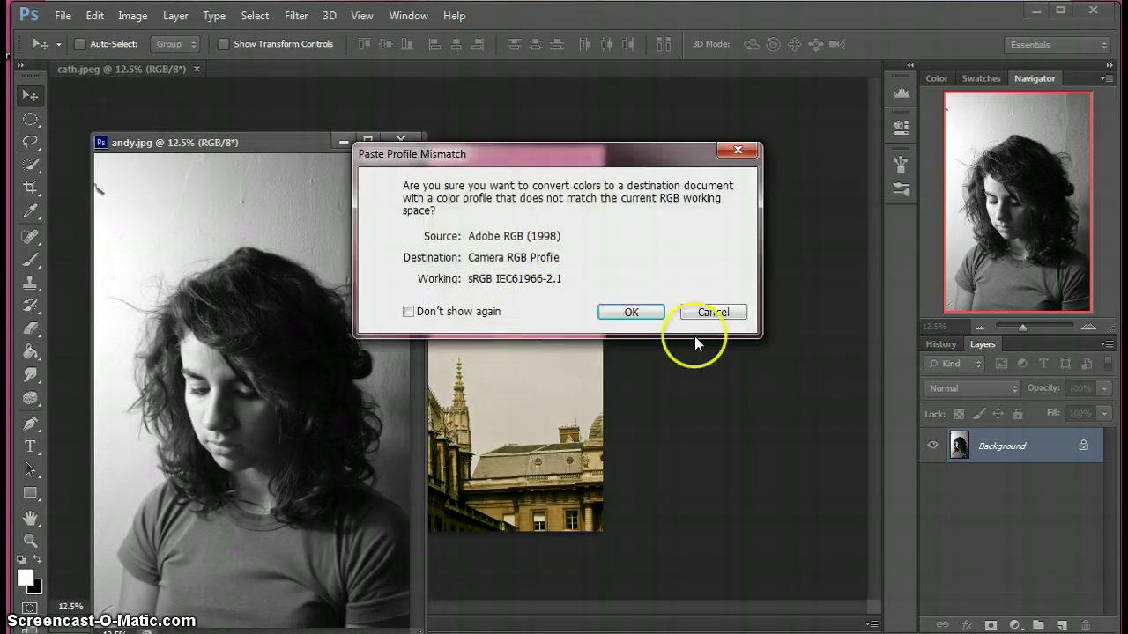
pyautogui.click(631, 312)
pyautogui.click(400, 140)
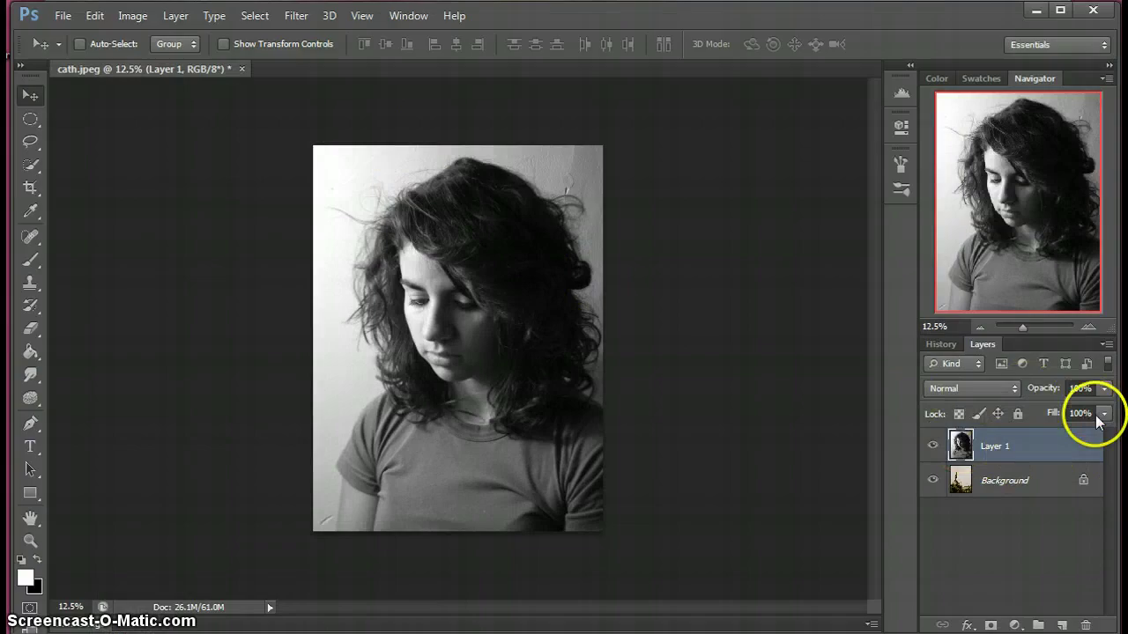
# Step: Drop Layer 1 to 73% opacity, shift the portrait left, then restore 100% opacity
pyautogui.click(1102, 390)
pyautogui.moveTo(1080, 407); pyautogui.dragTo(1074, 407)
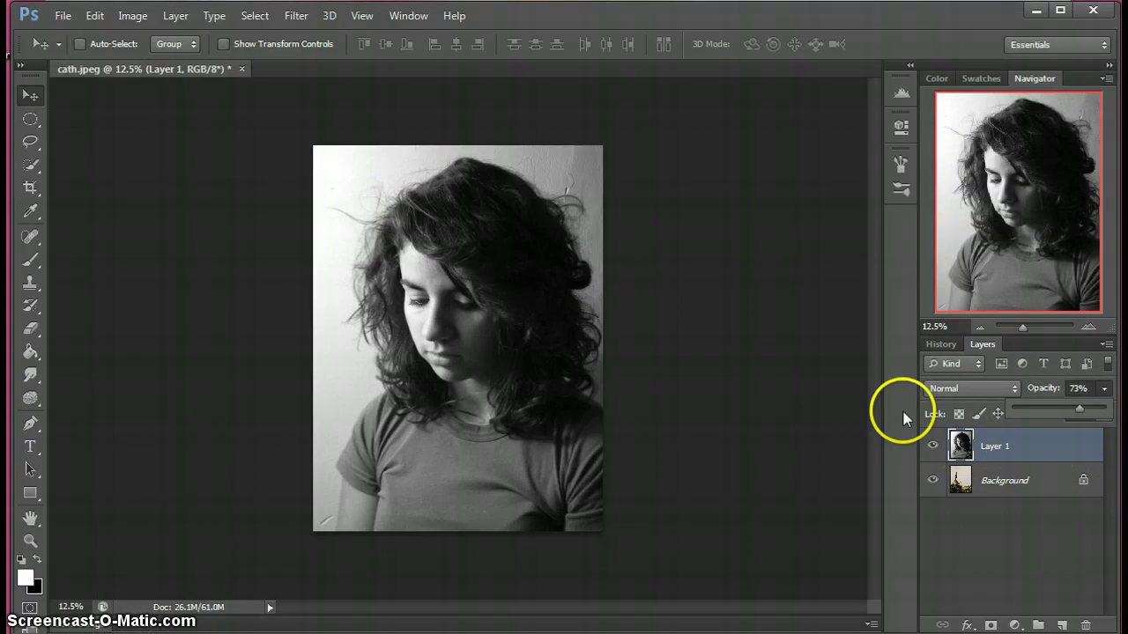
pyautogui.moveTo(536, 355)
pyautogui.mouseDown()
pyautogui.moveTo(513, 361)
pyautogui.moveTo(511, 333)
pyautogui.moveTo(507, 370)
pyautogui.moveTo(516, 358)
pyautogui.mouseUp()
pyautogui.click(1104, 388)
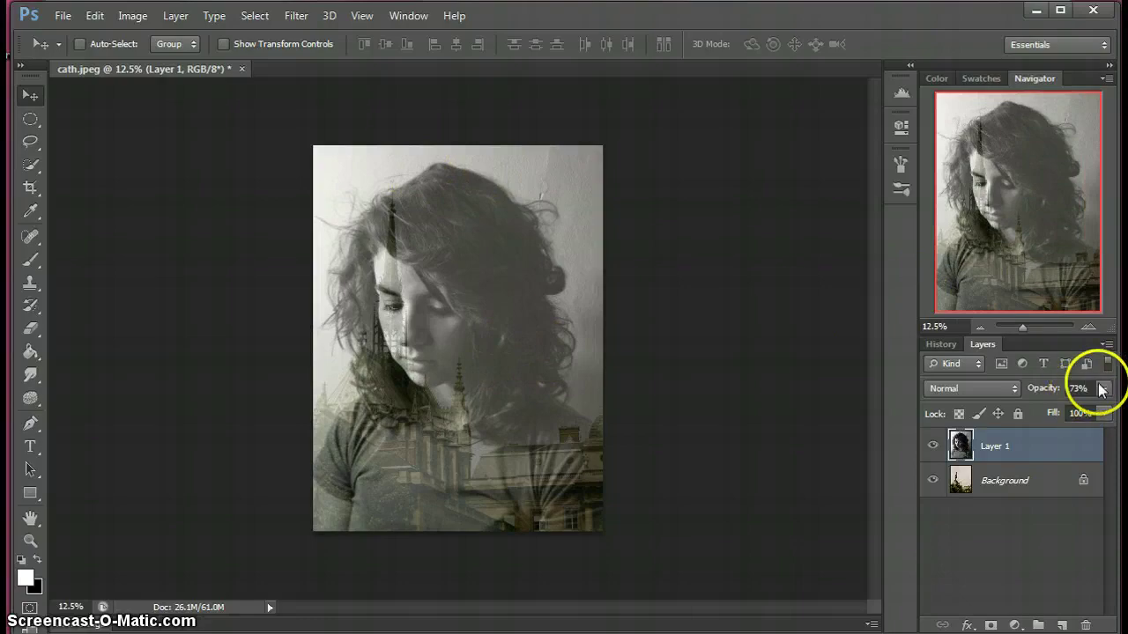
pyautogui.moveTo(1082, 407); pyautogui.dragTo(1108, 408)
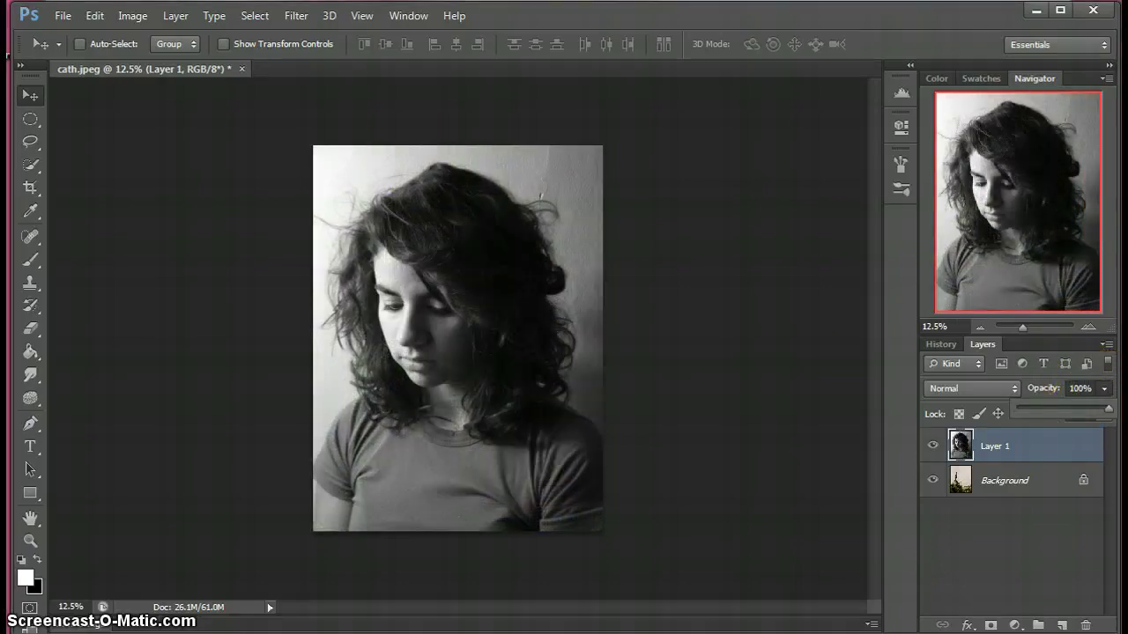
# Step: Convert the cathedral Background into a regular Layer 0
pyautogui.click(854, 419)
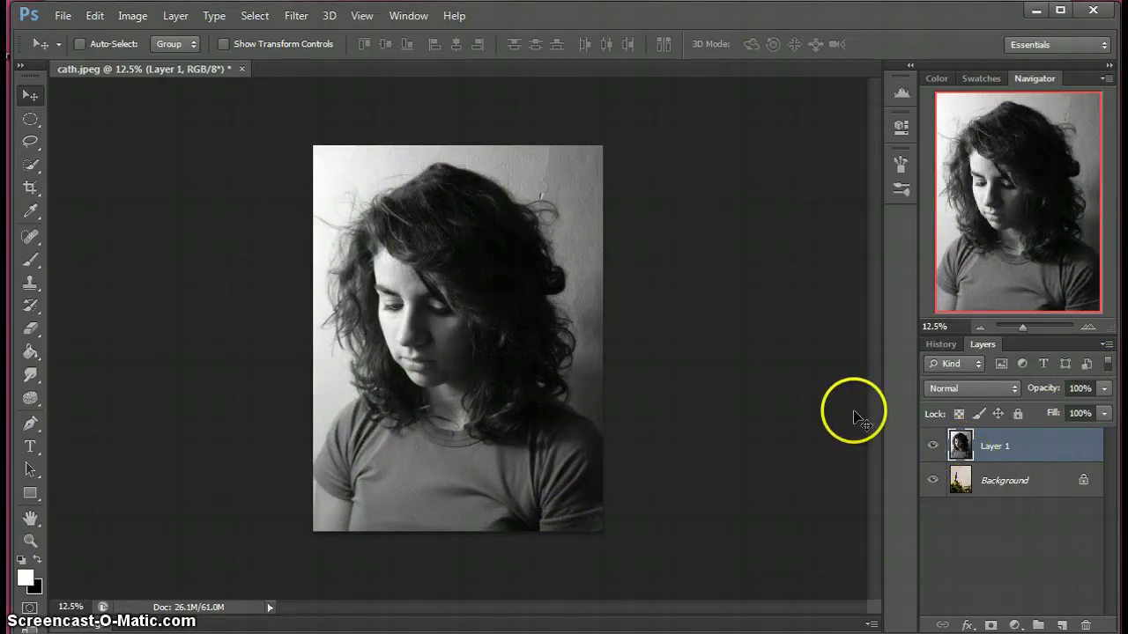
pyautogui.doubleClick(1012, 489)
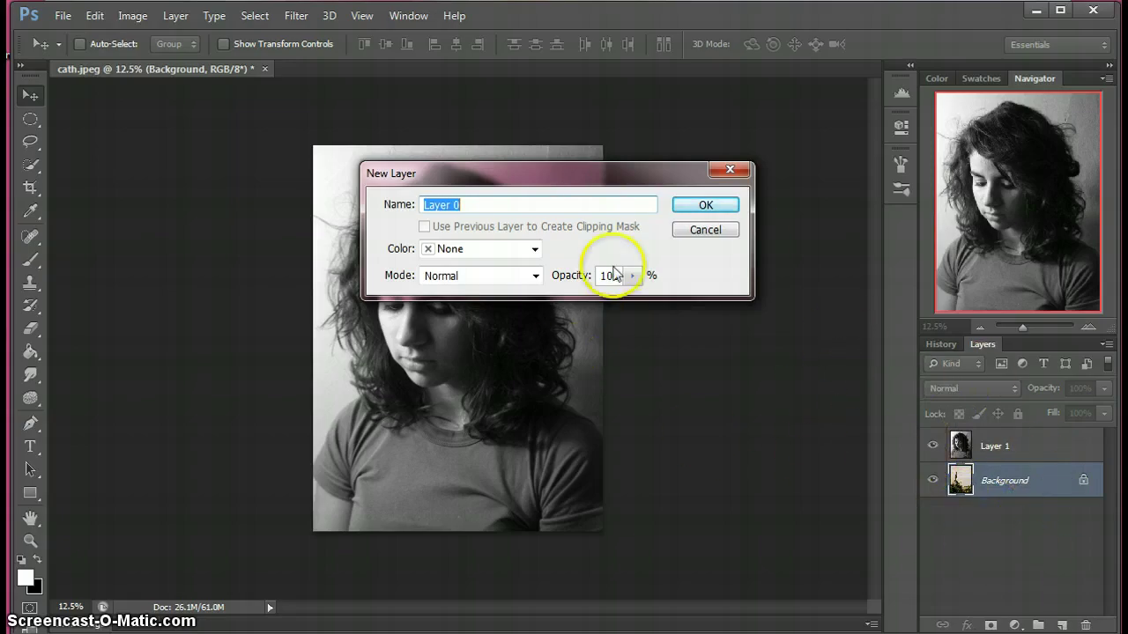
pyautogui.click(696, 204)
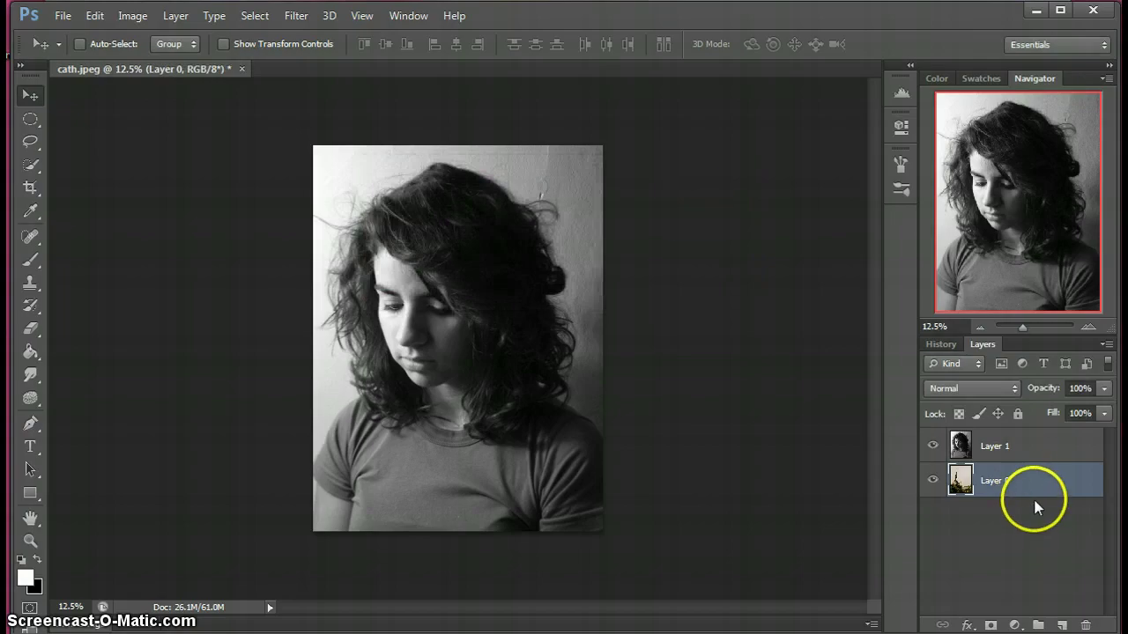
# Step: Duplicate Layer 0 and move Layer 0 copy to the top of the stack
pyautogui.rightClick(1018, 477)
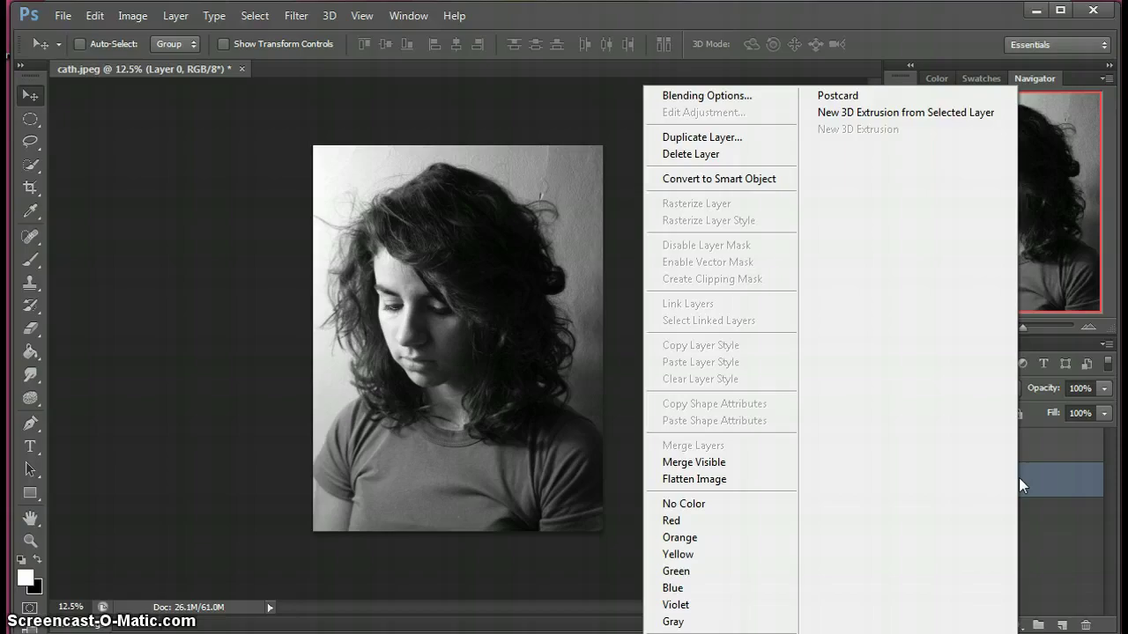
pyautogui.click(730, 141)
pyautogui.click(717, 195)
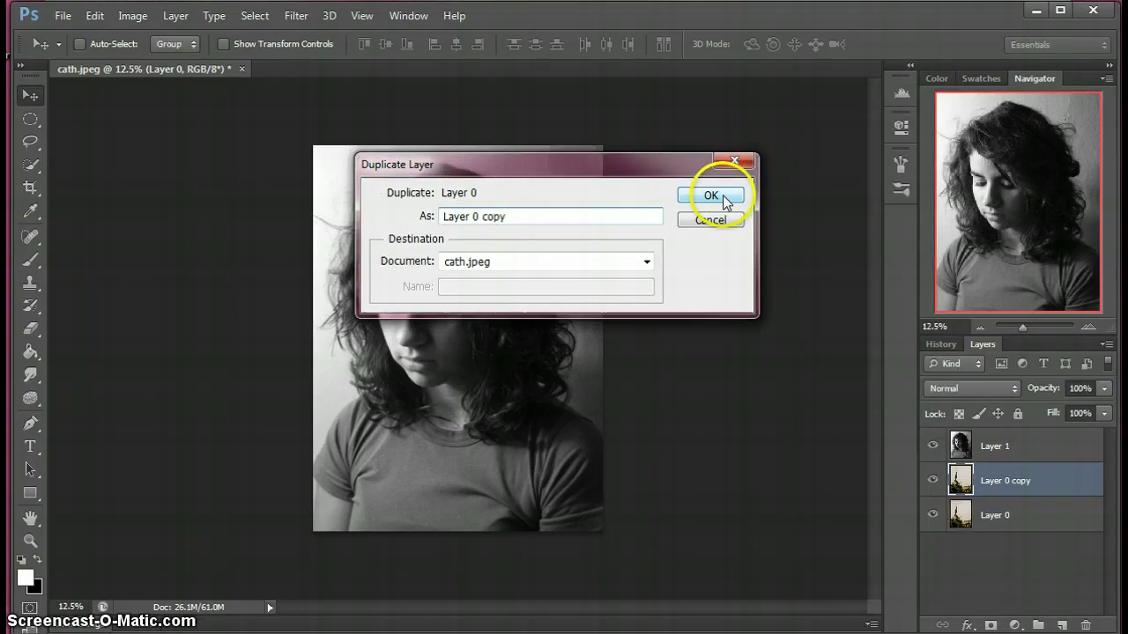
pyautogui.moveTo(1039, 485); pyautogui.dragTo(1040, 443)
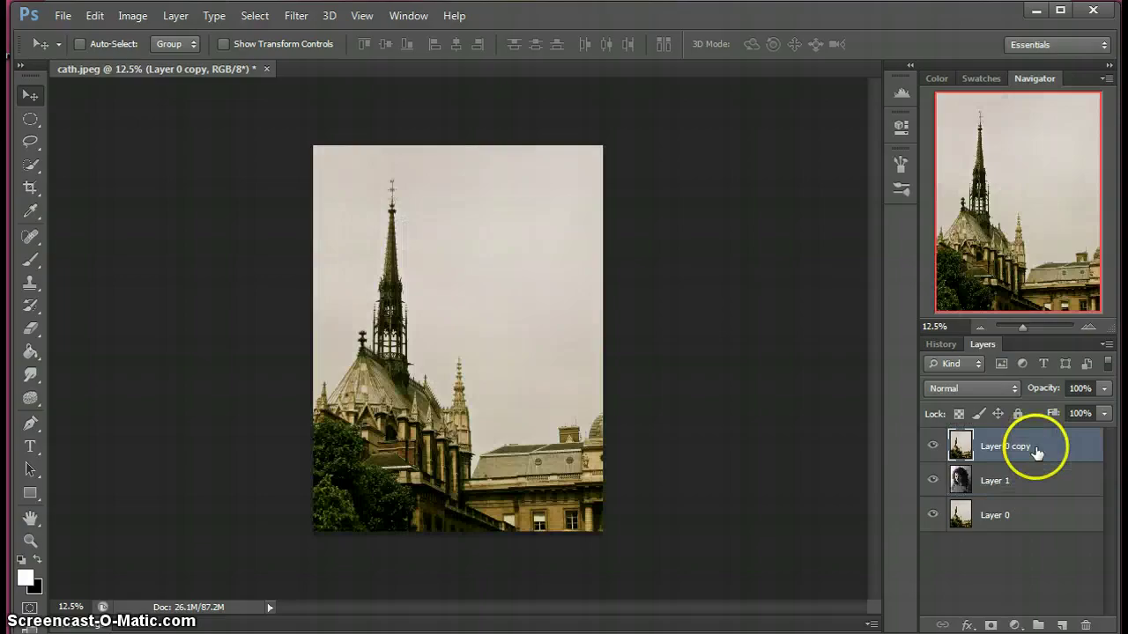
# Step: Set Layer 0's blend mode to Color Burn
pyautogui.click(1020, 518)
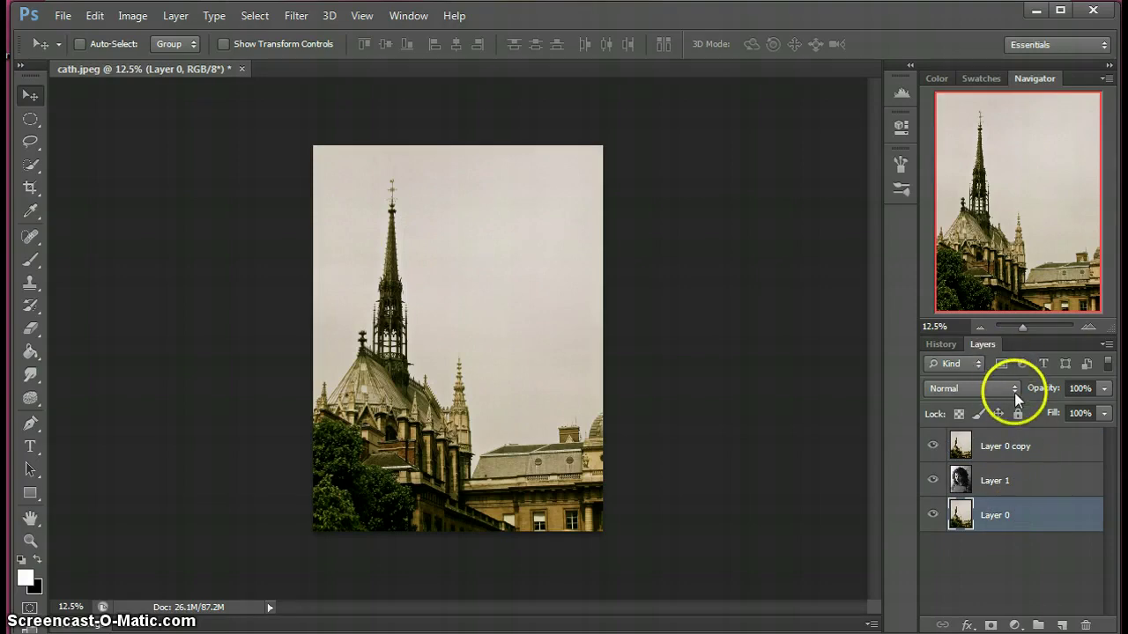
pyautogui.click(956, 391)
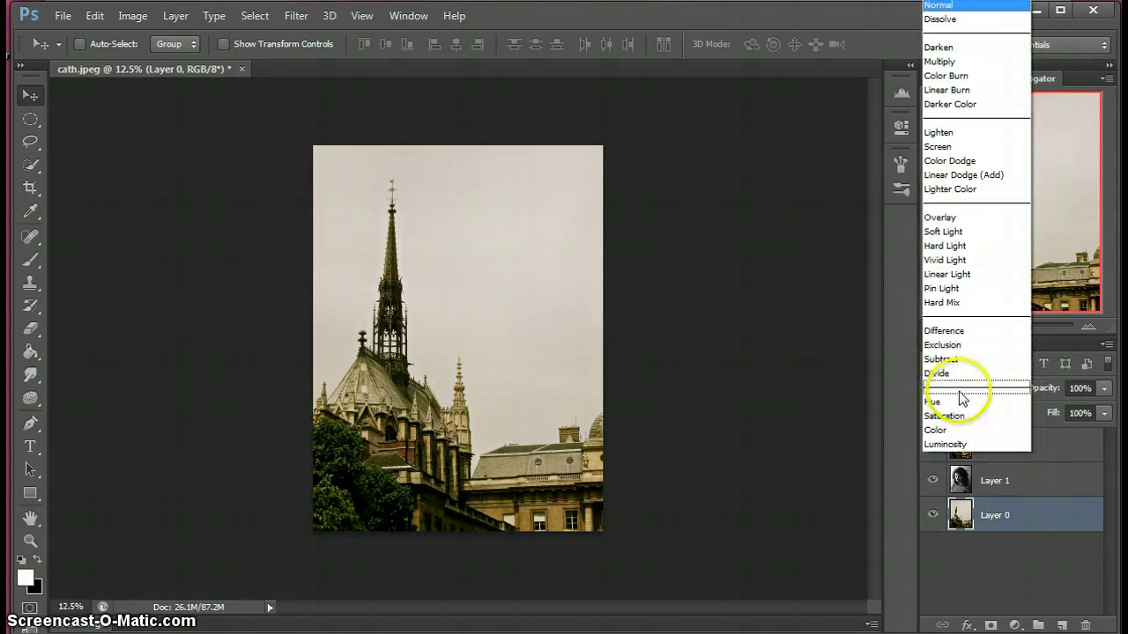
pyautogui.click(946, 77)
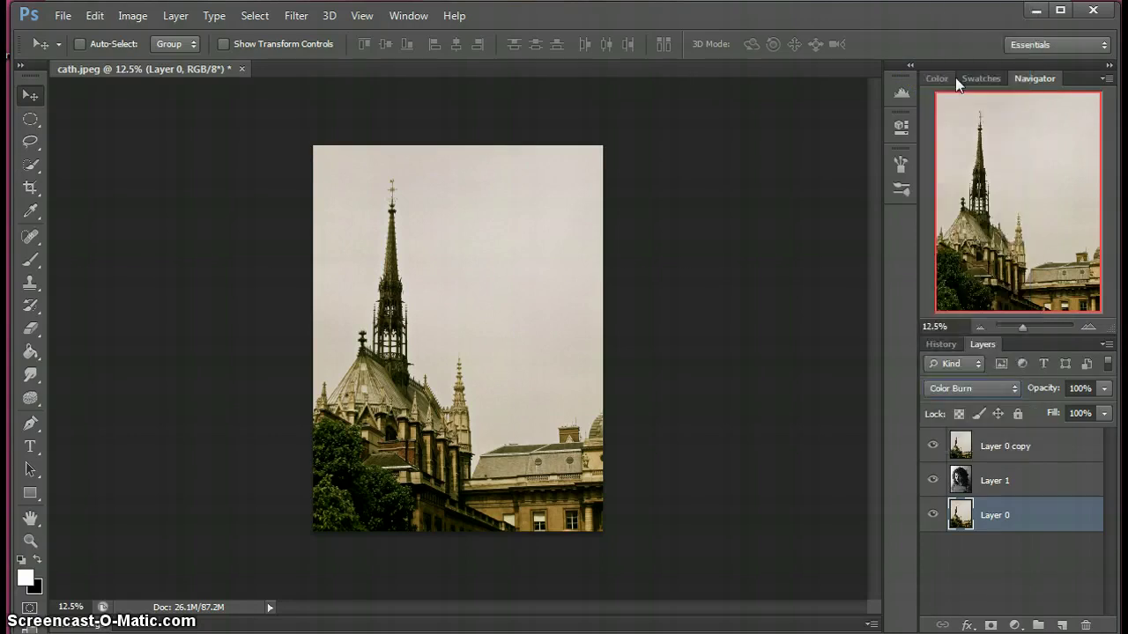
# Step: Add a new Layer 2 and move it to the bottom of the layer stack
pyautogui.click(1062, 625)
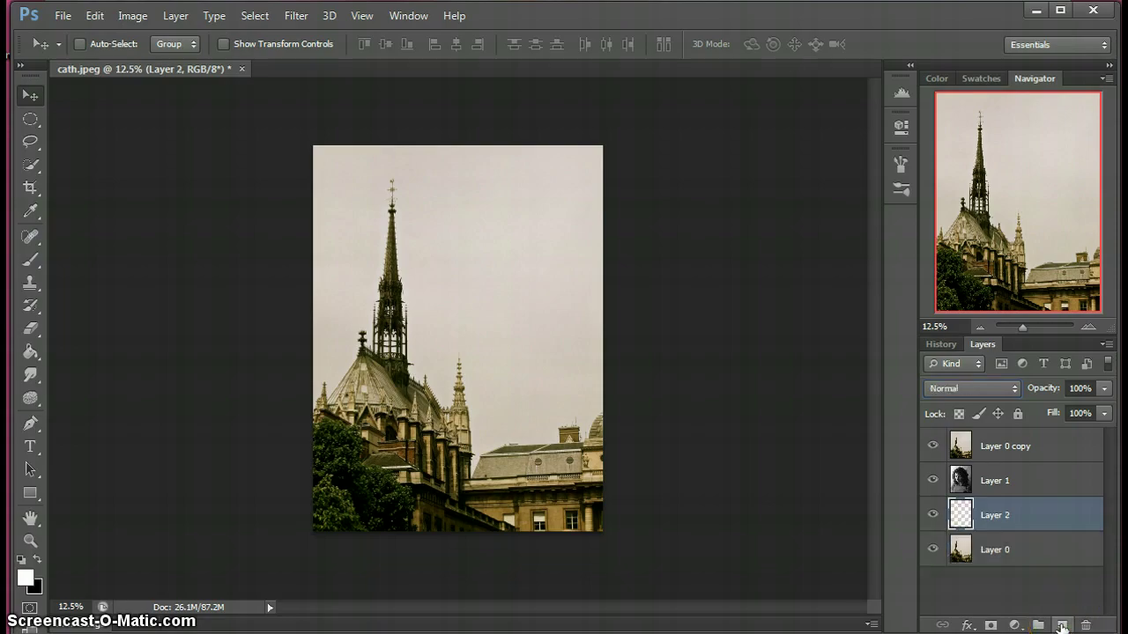
pyautogui.click(1005, 517)
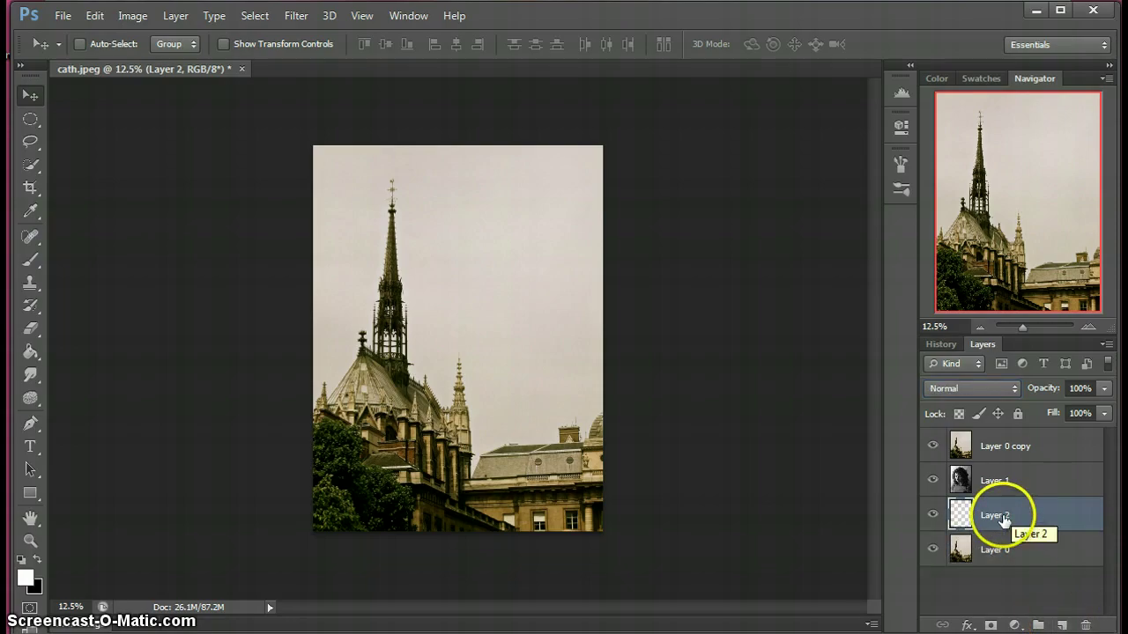
pyautogui.moveTo(1002, 520); pyautogui.dragTo(1033, 581)
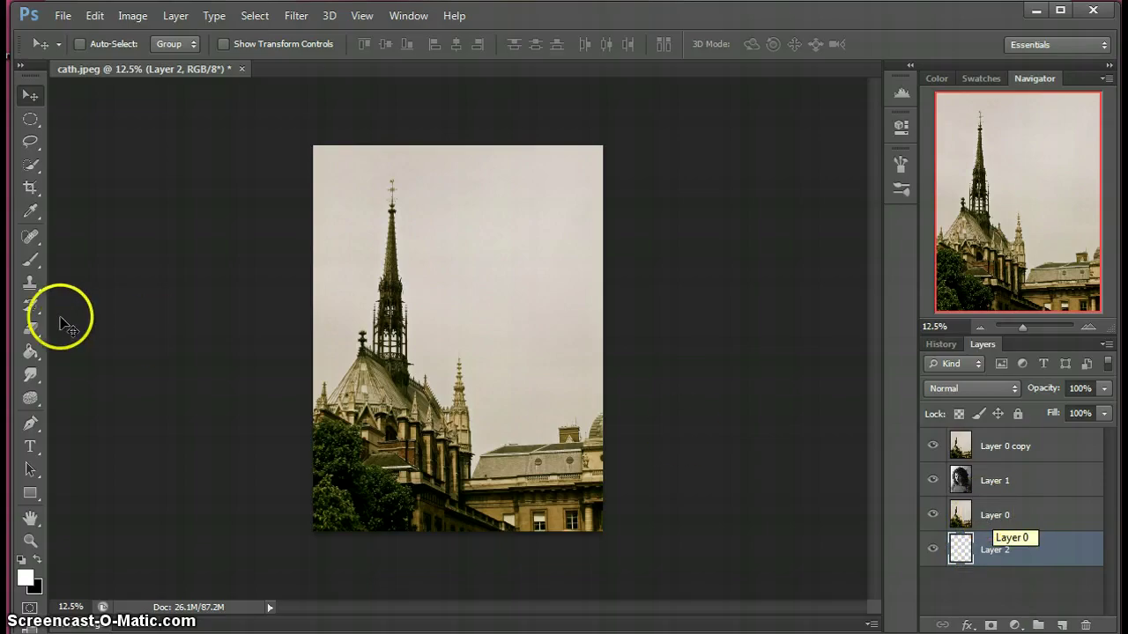
# Step: Fill Layer 2 with white using the Paint Bucket and set its opacity to 75%
pyautogui.click(31, 353)
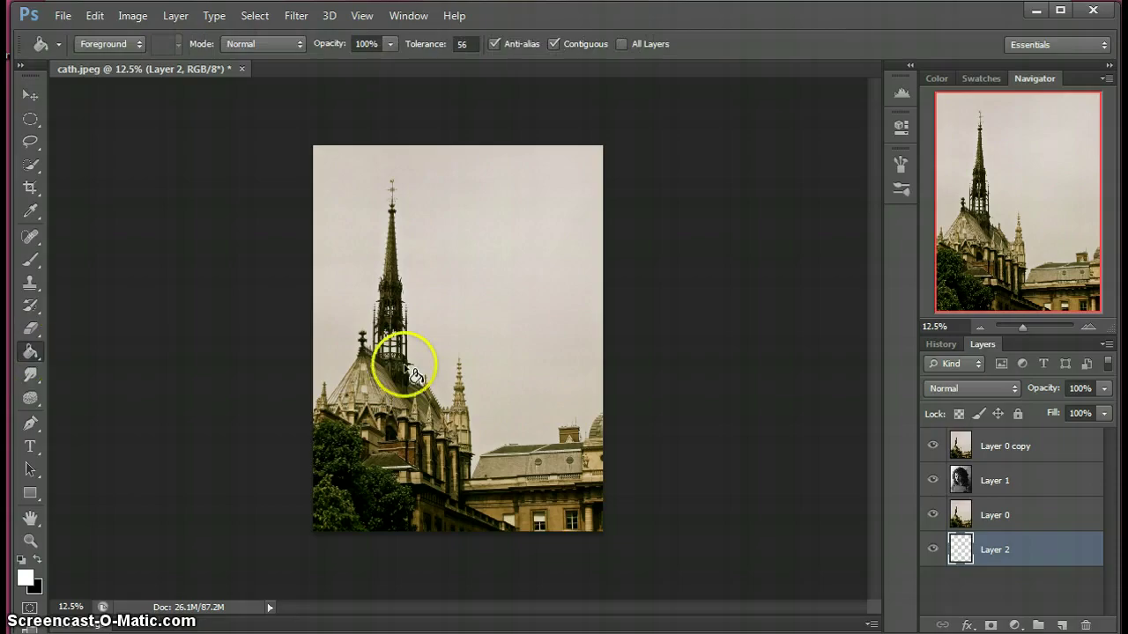
pyautogui.click(987, 549)
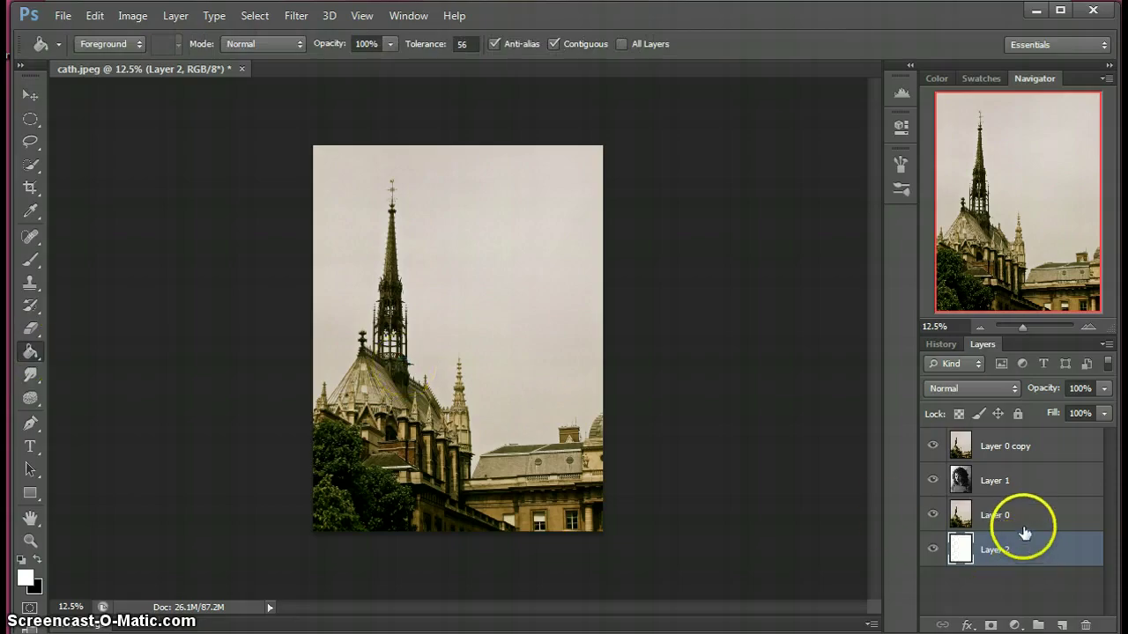
pyautogui.click(988, 548)
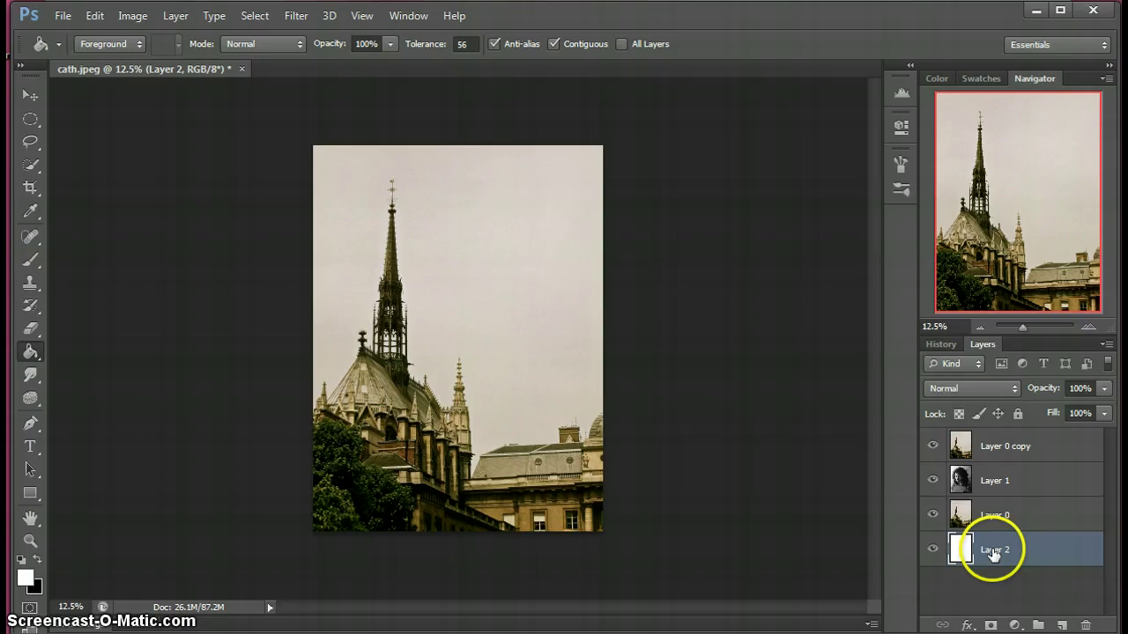
pyautogui.click(1104, 388)
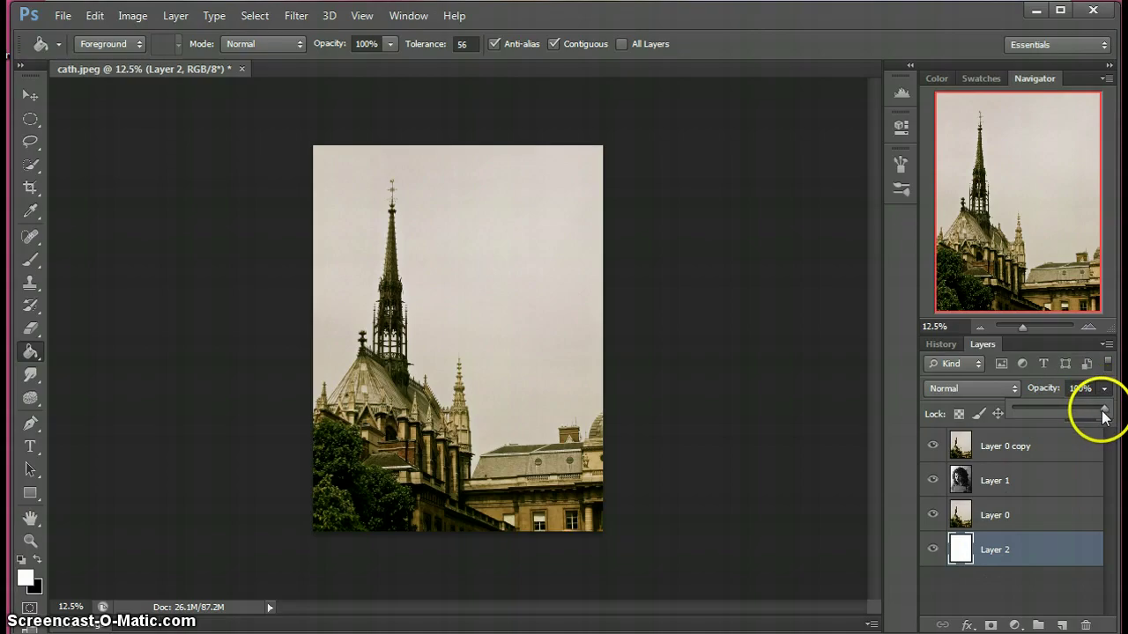
pyautogui.moveTo(1101, 410); pyautogui.dragTo(1097, 414)
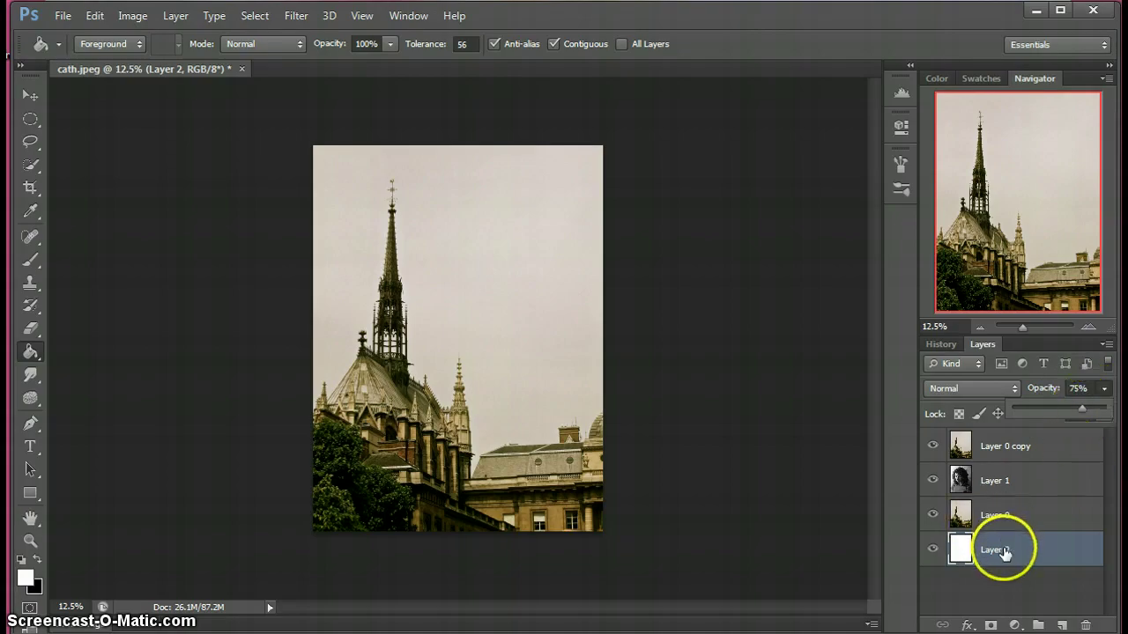
# Step: Hide Layer 0 copy and lasso the girl's hair and shoulders on Layer 1 with 3 px feather
pyautogui.click(1030, 486)
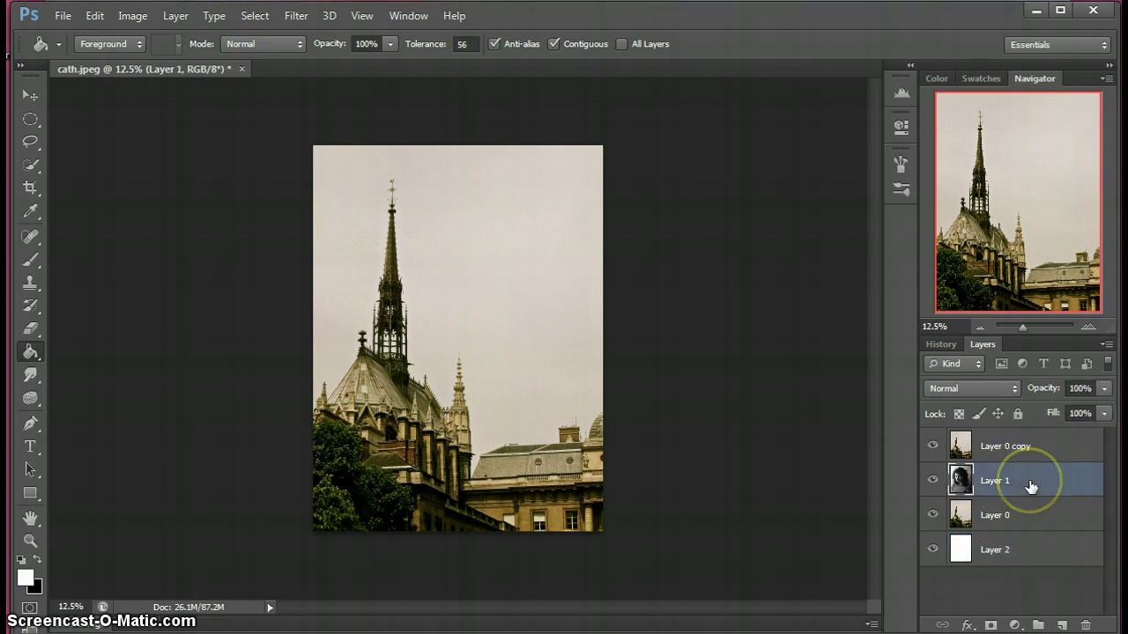
pyautogui.click(931, 449)
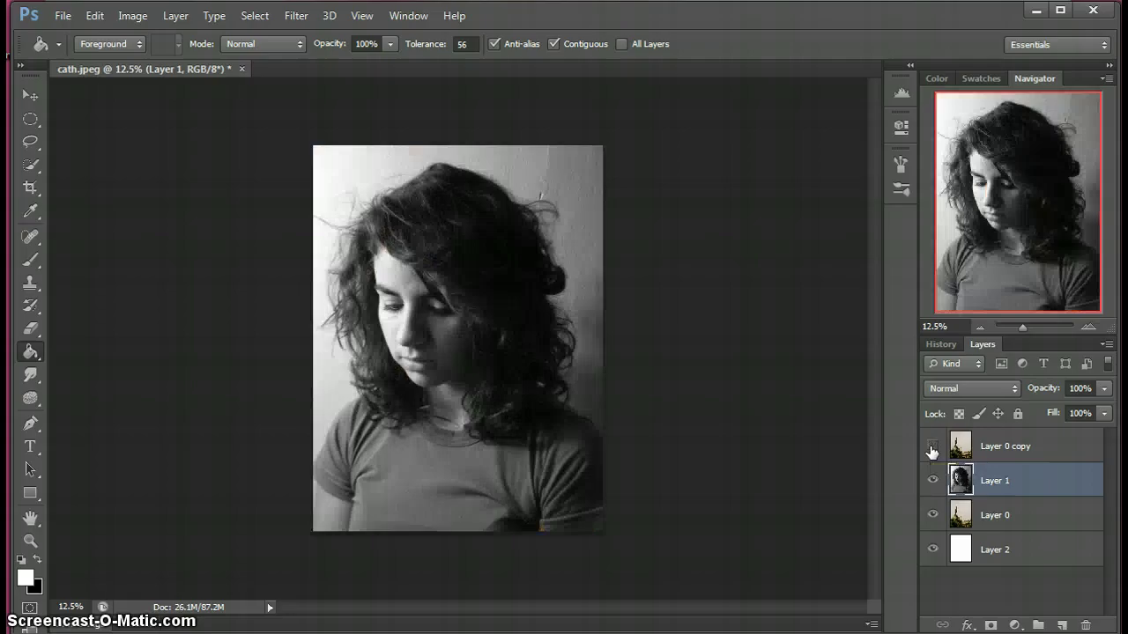
pyautogui.click(967, 489)
pyautogui.click(1009, 484)
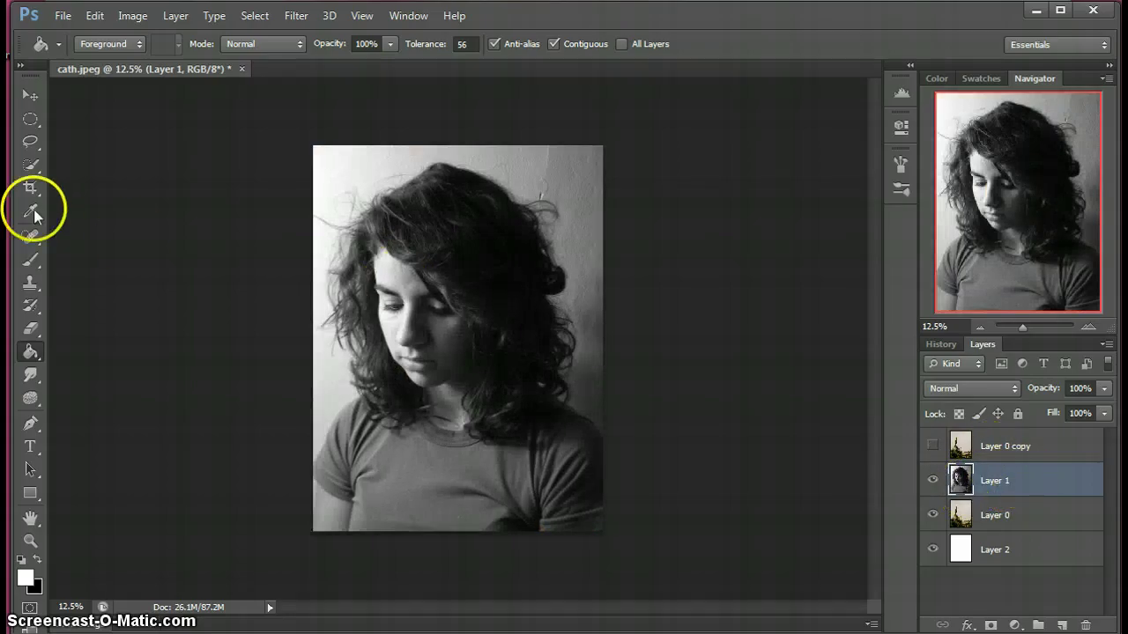
pyautogui.click(30, 143)
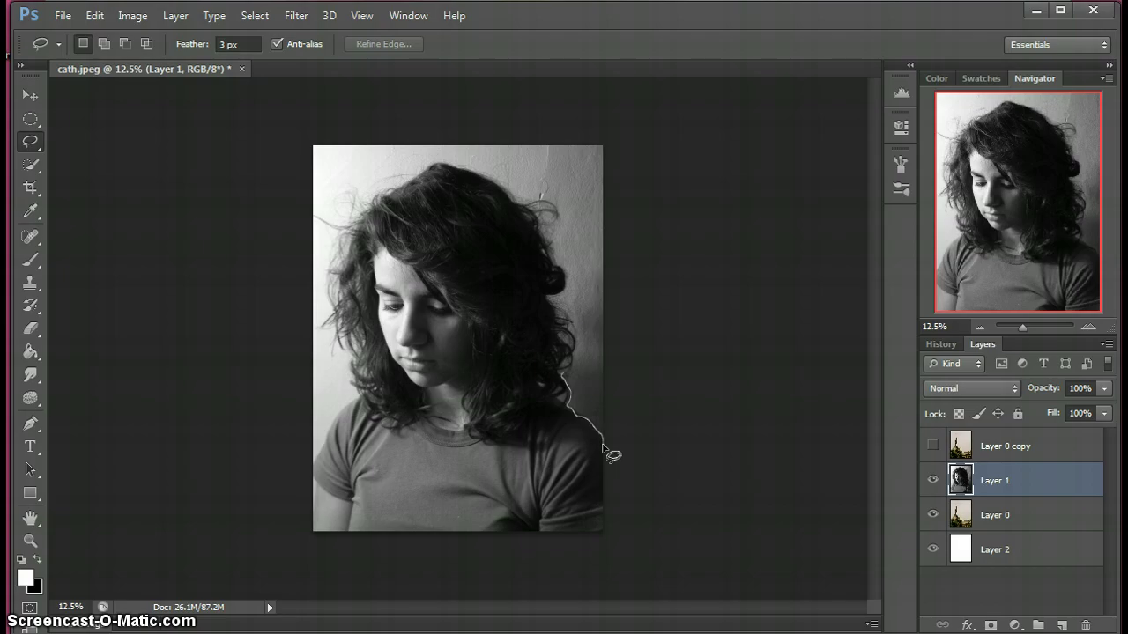
pyautogui.moveTo(603, 447)
pyautogui.mouseDown()
pyautogui.moveTo(576, 340)
pyautogui.moveTo(548, 298)
pyautogui.moveTo(566, 274)
pyautogui.moveTo(523, 204)
pyautogui.moveTo(441, 164)
pyautogui.moveTo(354, 230)
pyautogui.moveTo(334, 226)
pyautogui.moveTo(351, 229)
pyautogui.moveTo(328, 273)
pyautogui.moveTo(328, 327)
pyautogui.moveTo(335, 343)
pyautogui.moveTo(338, 332)
pyautogui.moveTo(344, 339)
pyautogui.moveTo(356, 398)
pyautogui.moveTo(324, 413)
pyautogui.moveTo(310, 463)
pyautogui.moveTo(335, 555)
pyautogui.moveTo(503, 574)
pyautogui.moveTo(611, 552)
pyautogui.moveTo(617, 438)
pyautogui.mouseUp()
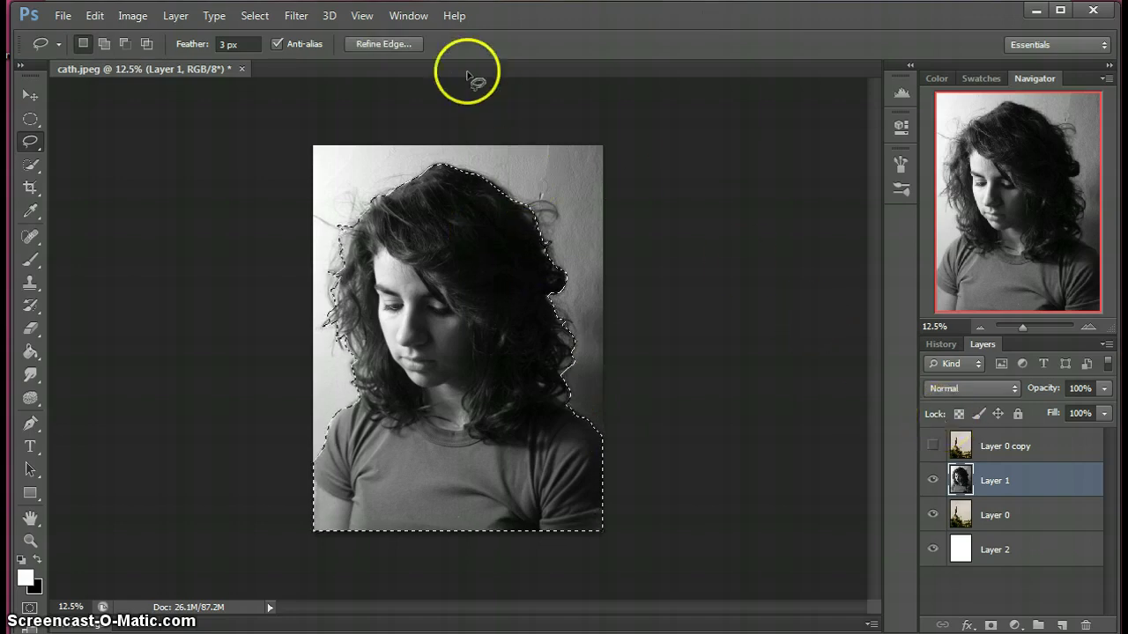
# Step: Invert the selection, fill the background around the girl with white, then invert back to her
pyautogui.click(254, 15)
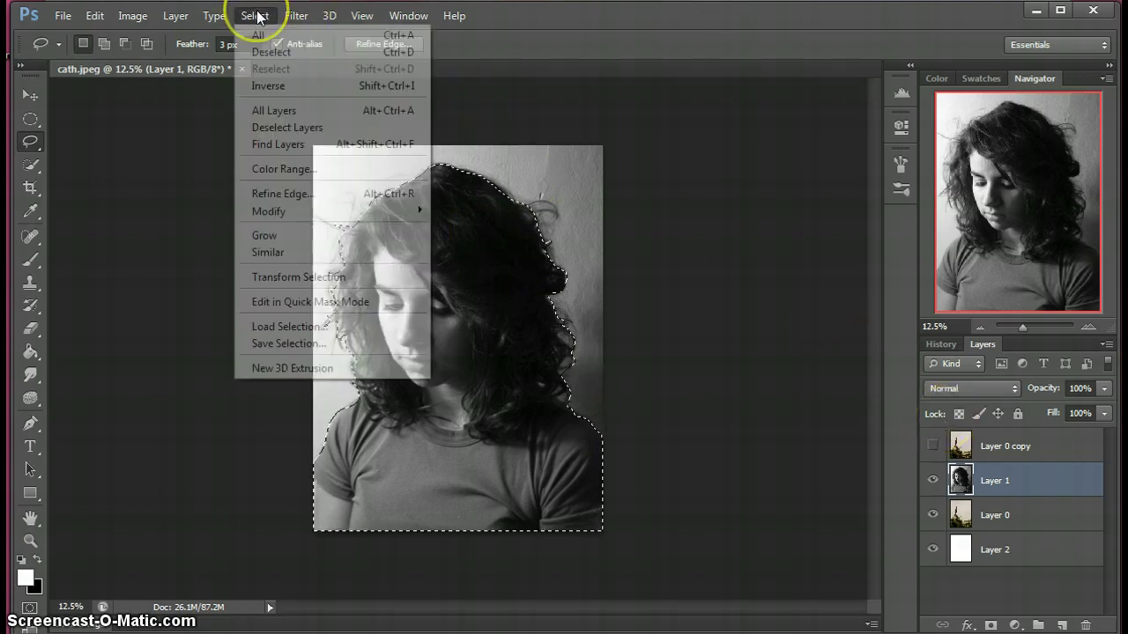
pyautogui.click(255, 15)
pyautogui.click(256, 16)
pyautogui.click(262, 88)
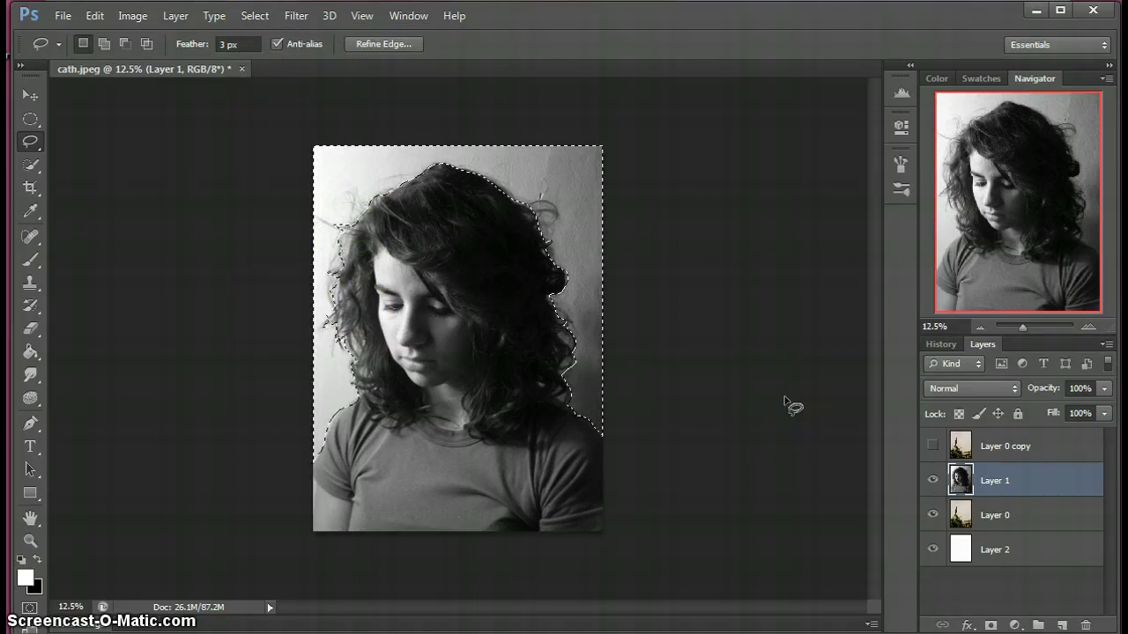
pyautogui.hotkey('alt', 'BackSpace')
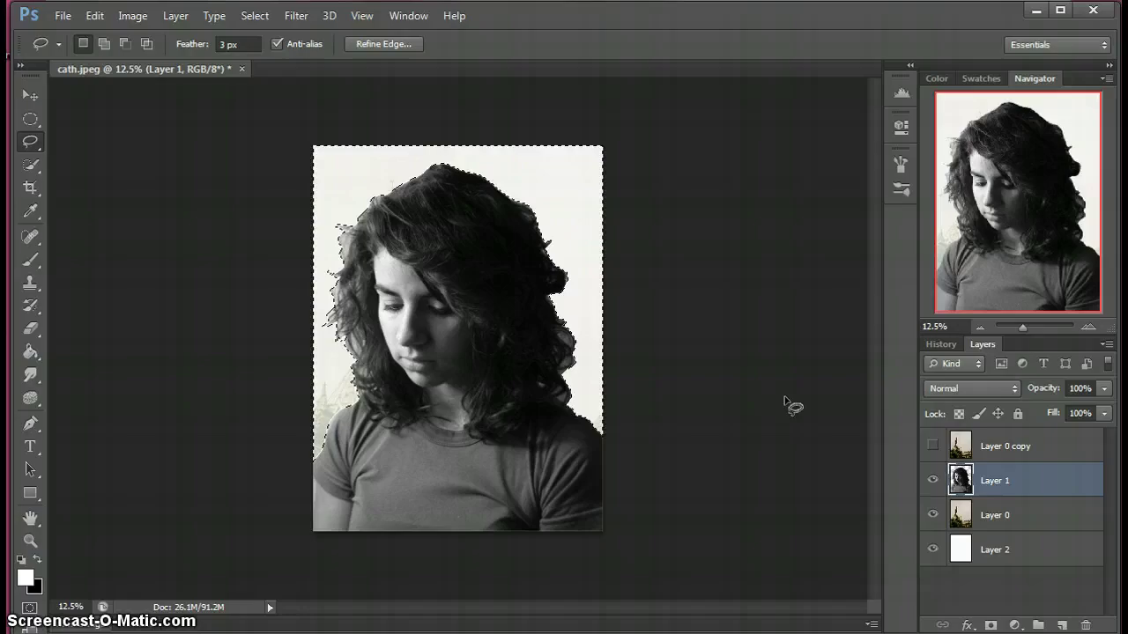
pyautogui.click(254, 16)
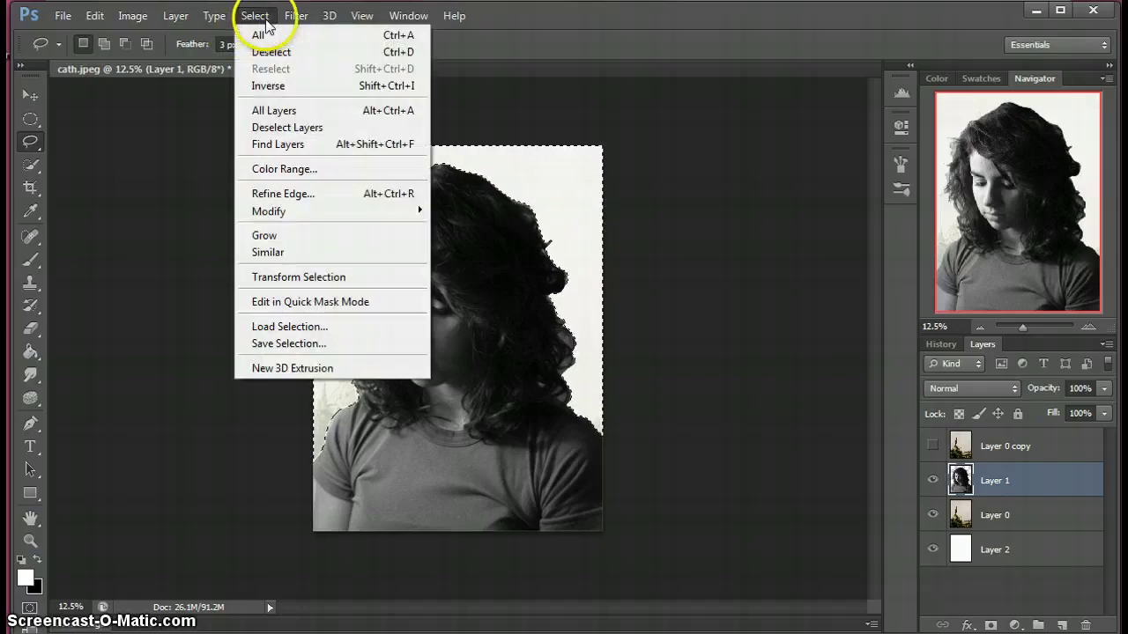
pyautogui.click(256, 85)
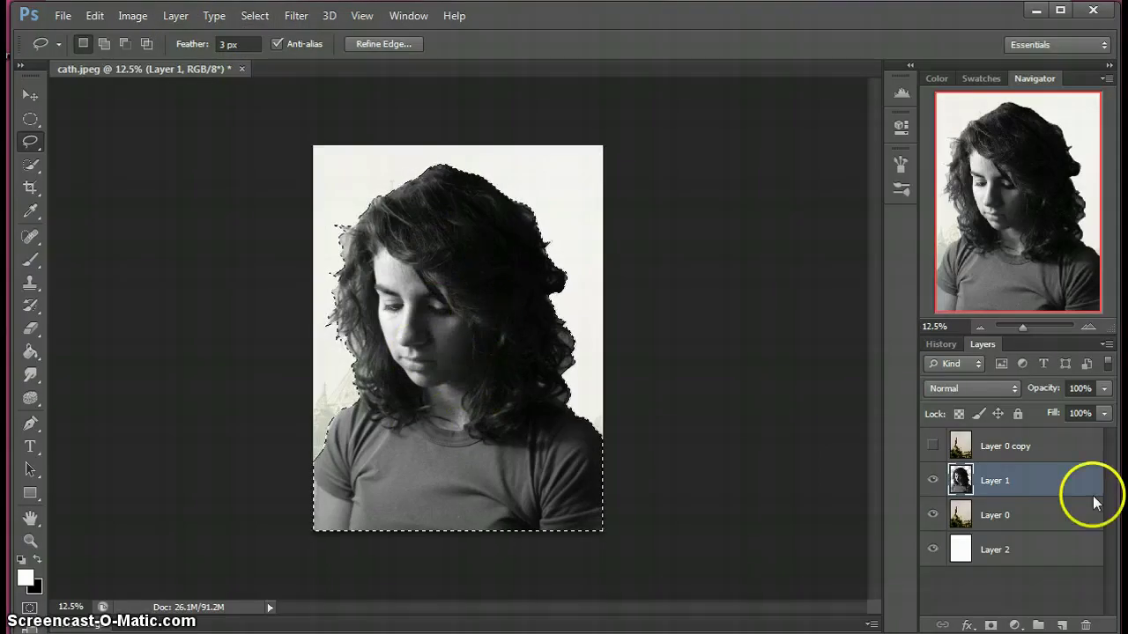
# Step: Show and select Layer 0 copy, then add a layer mask from the girl's silhouette selection
pyautogui.click(932, 449)
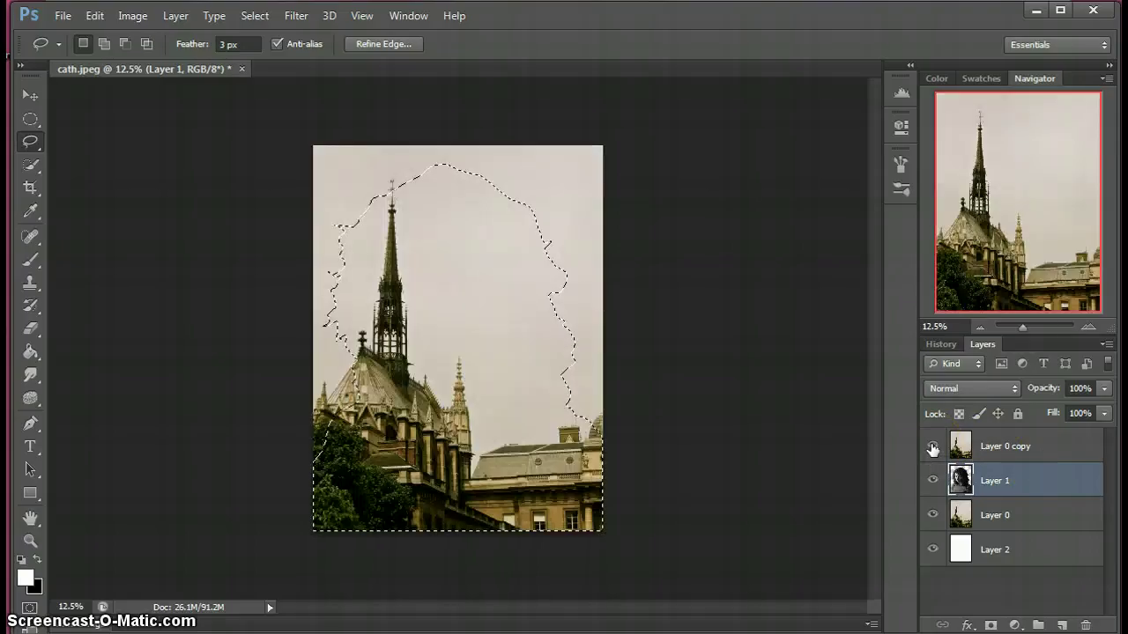
pyautogui.click(1004, 447)
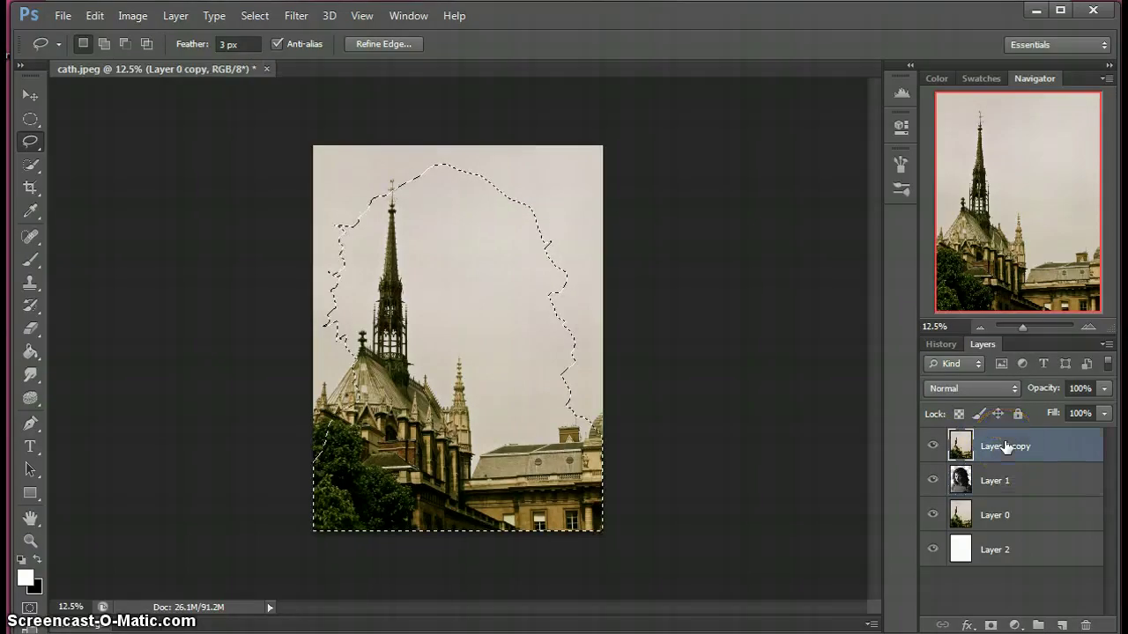
pyautogui.click(990, 627)
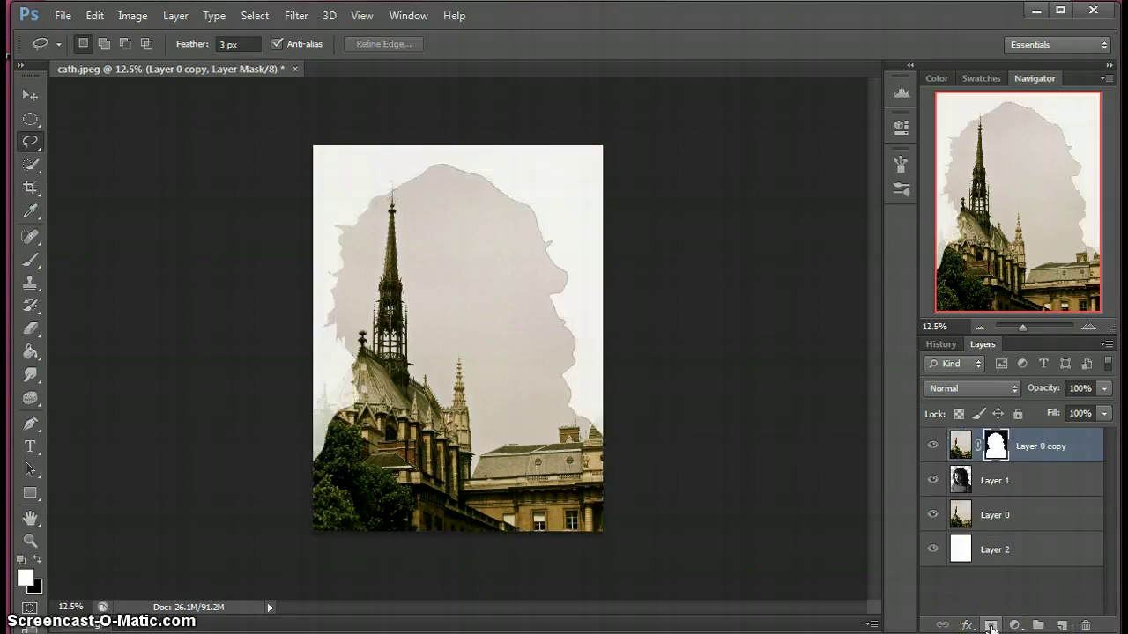
pyautogui.click(995, 446)
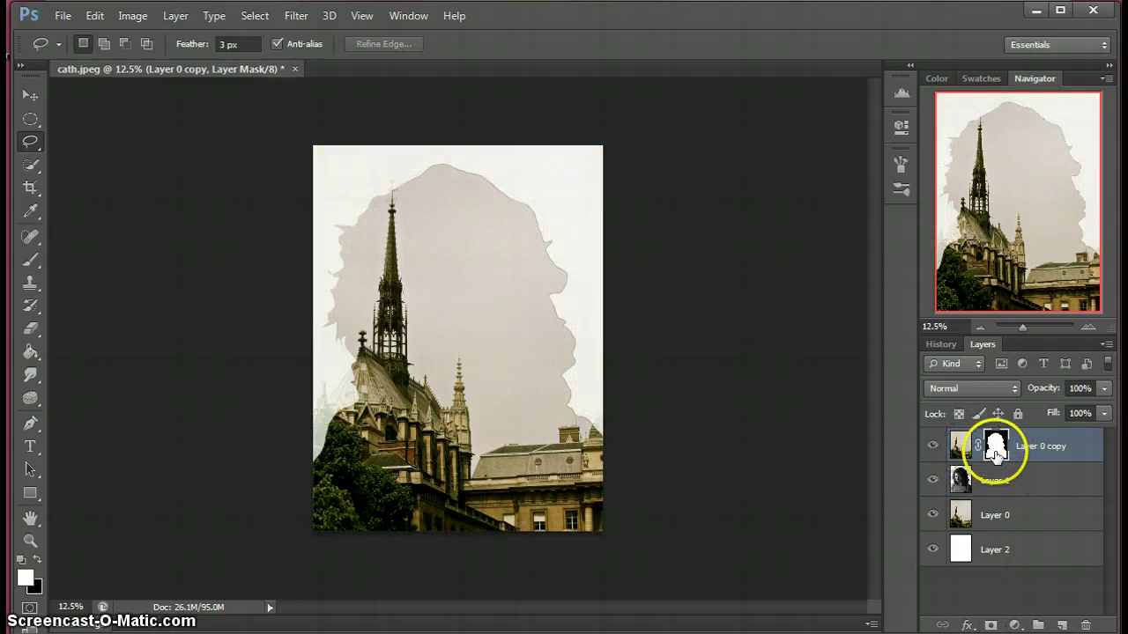
pyautogui.moveTo(995, 447)
pyautogui.mouseDown()
pyautogui.moveTo(1009, 438)
pyautogui.moveTo(378, 415)
pyautogui.moveTo(478, 335)
pyautogui.moveTo(470, 328)
pyautogui.moveTo(1046, 504)
pyautogui.mouseUp()
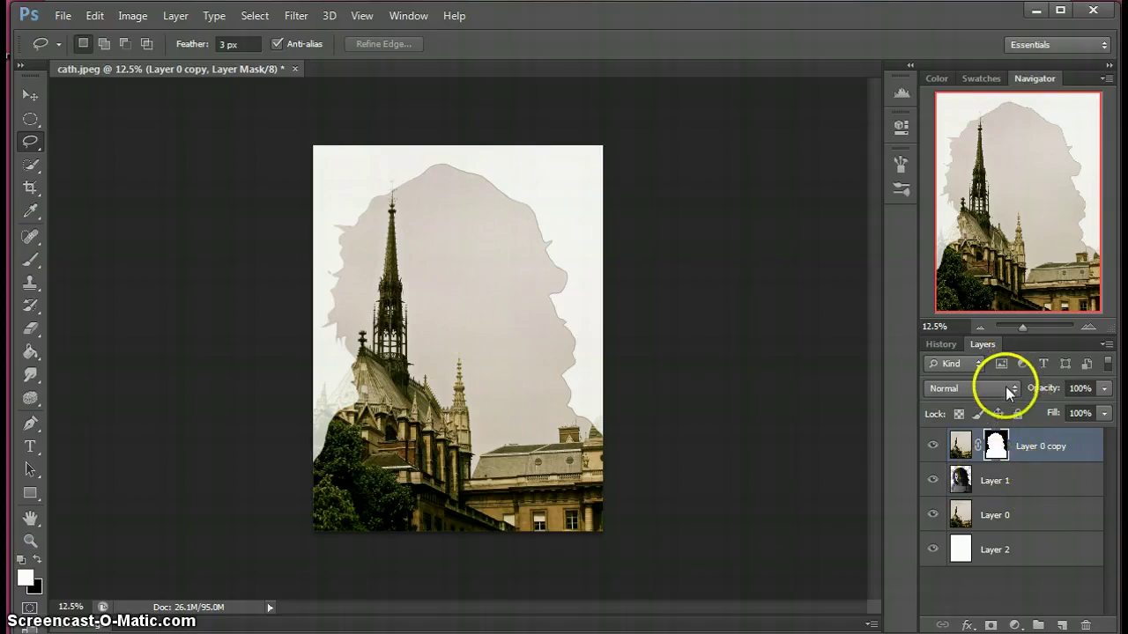
# Step: Compare Screen, Multiply, Overlay and Color Dodge on Layer 0 copy, settling on Screen
pyautogui.click(959, 389)
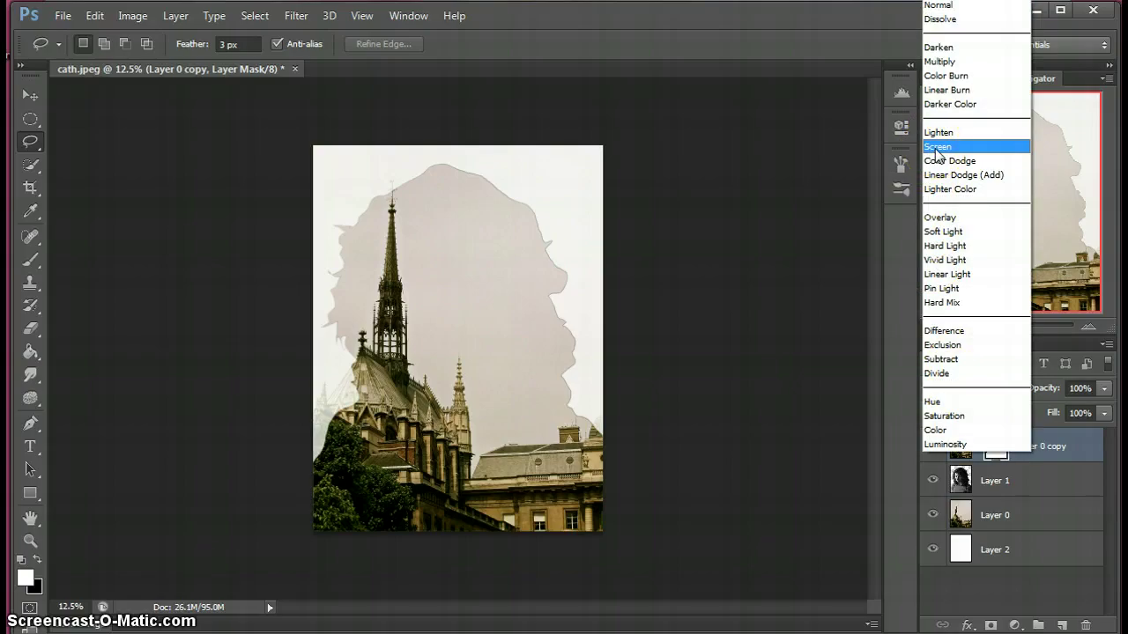
pyautogui.click(937, 148)
pyautogui.click(967, 394)
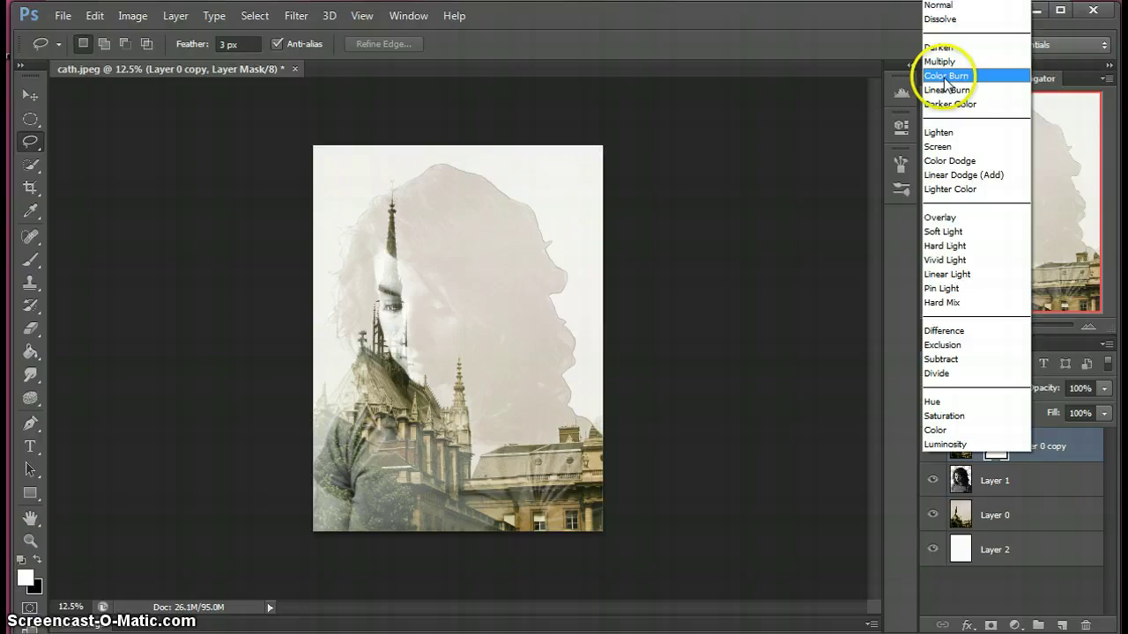
pyautogui.click(956, 61)
pyautogui.click(987, 388)
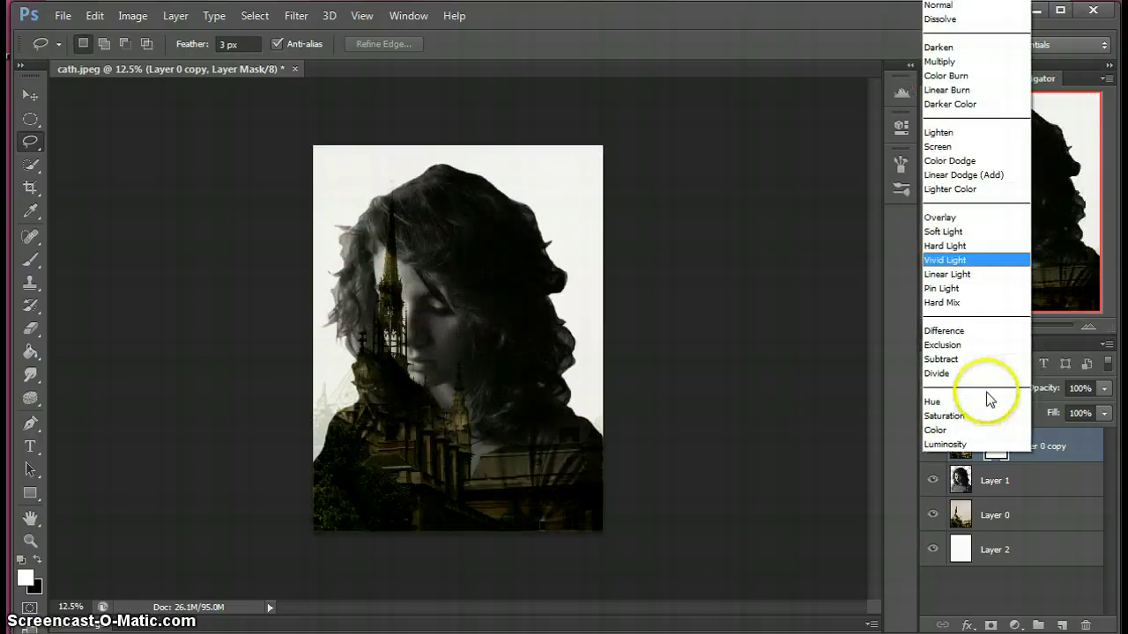
pyautogui.click(956, 216)
pyautogui.click(976, 393)
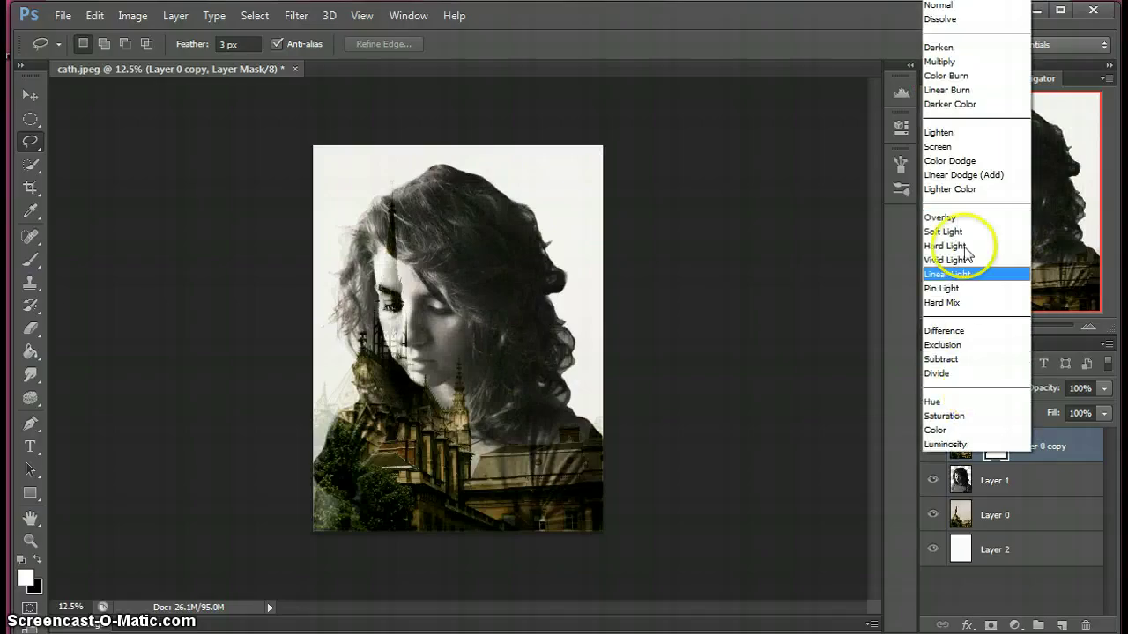
pyautogui.click(947, 160)
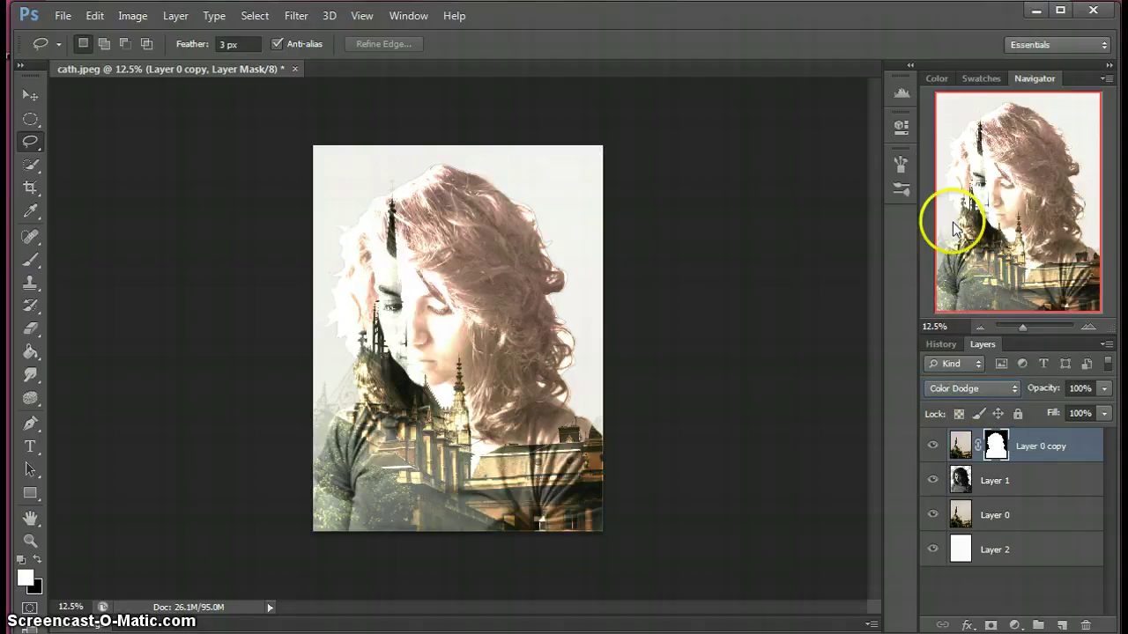
pyautogui.click(980, 392)
pyautogui.click(949, 155)
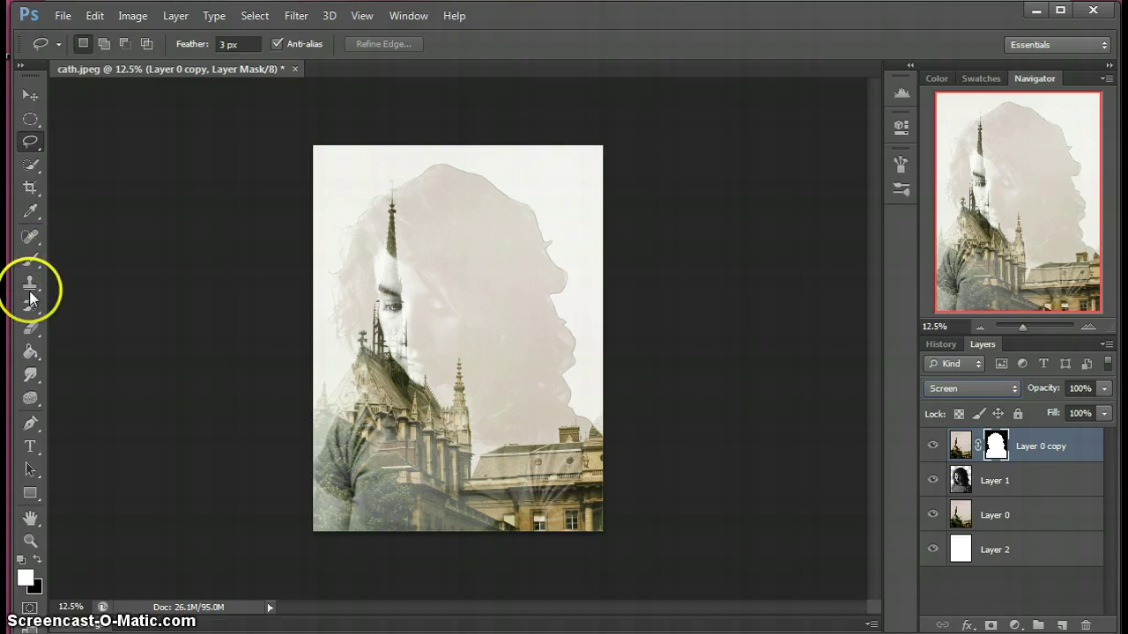
# Step: Set up the Gradient tool with black foreground and the Foreground to Transparent preset
pyautogui.click(30, 352)
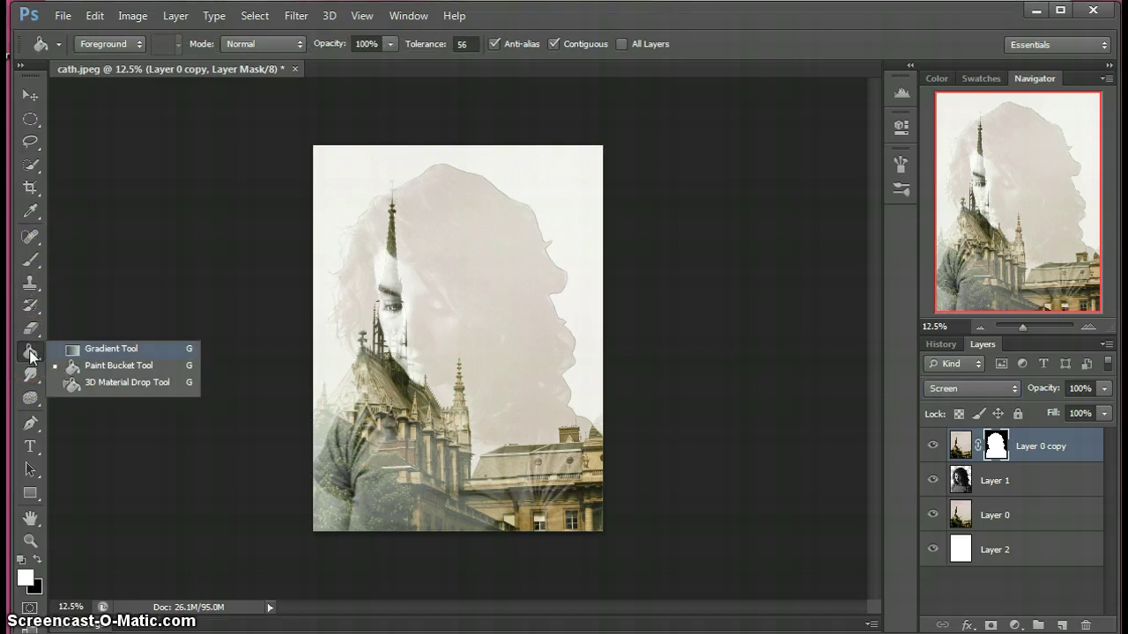
pyautogui.click(98, 349)
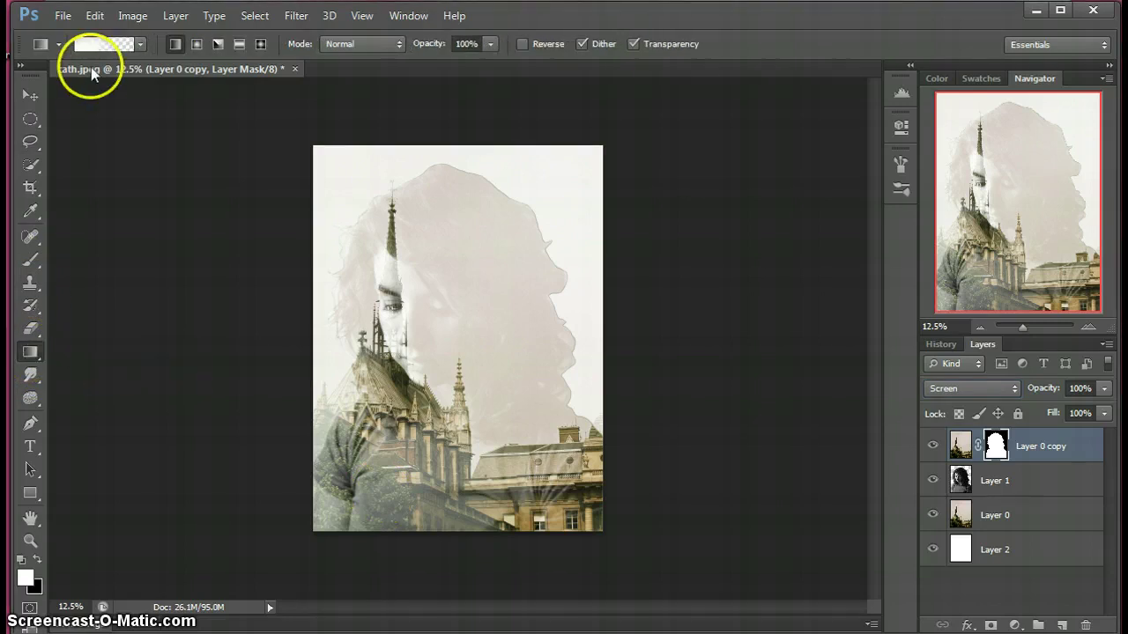
pyautogui.click(38, 558)
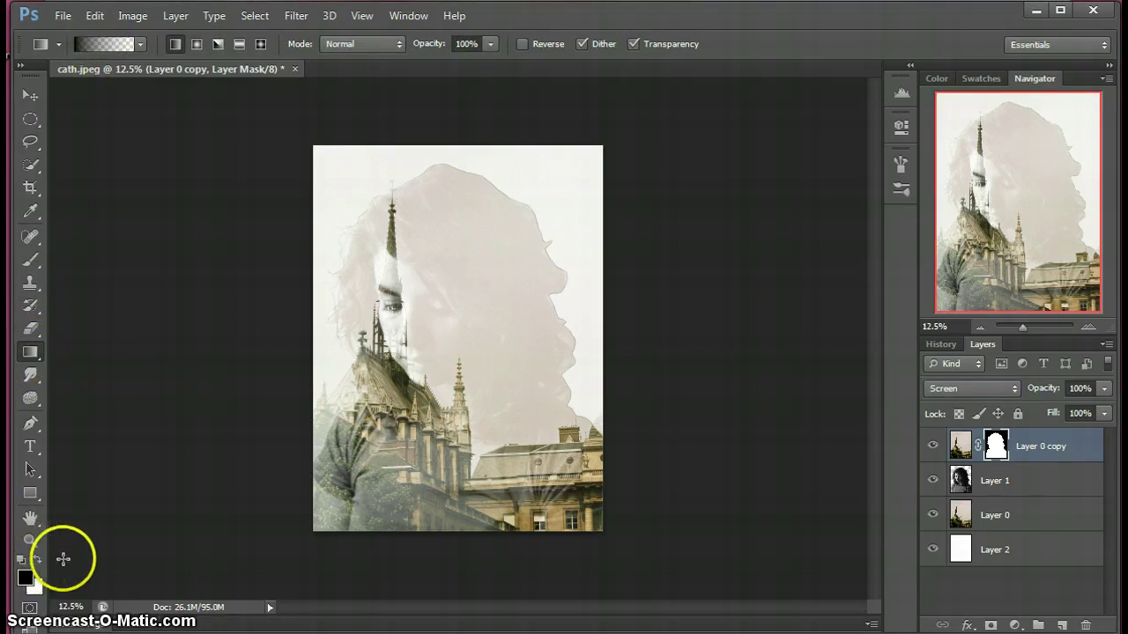
pyautogui.click(218, 44)
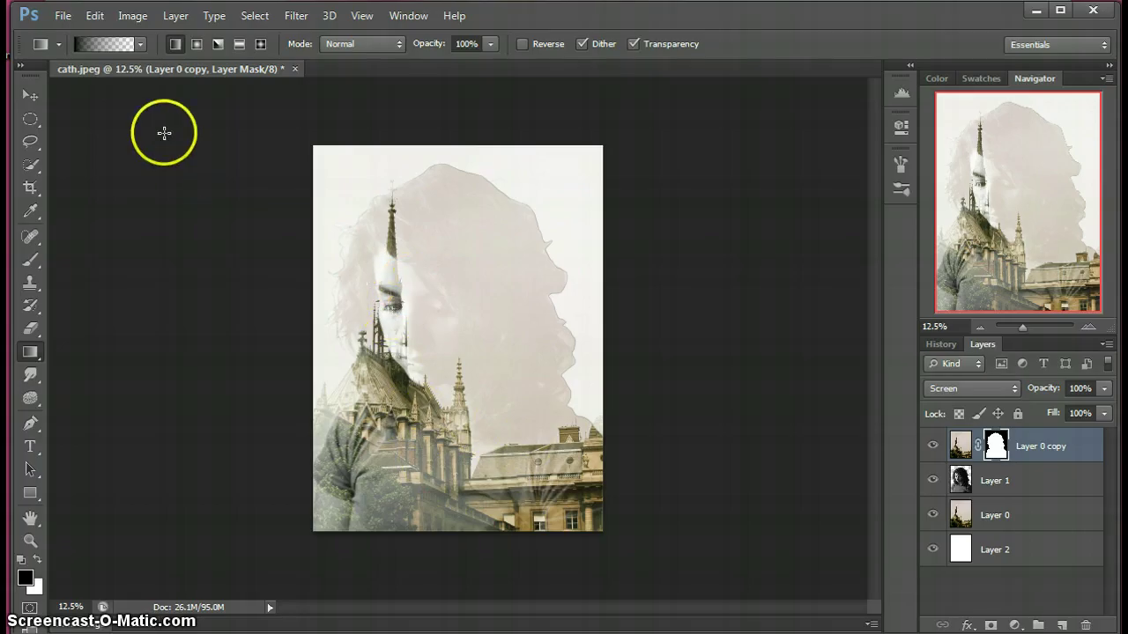
pyautogui.click(139, 46)
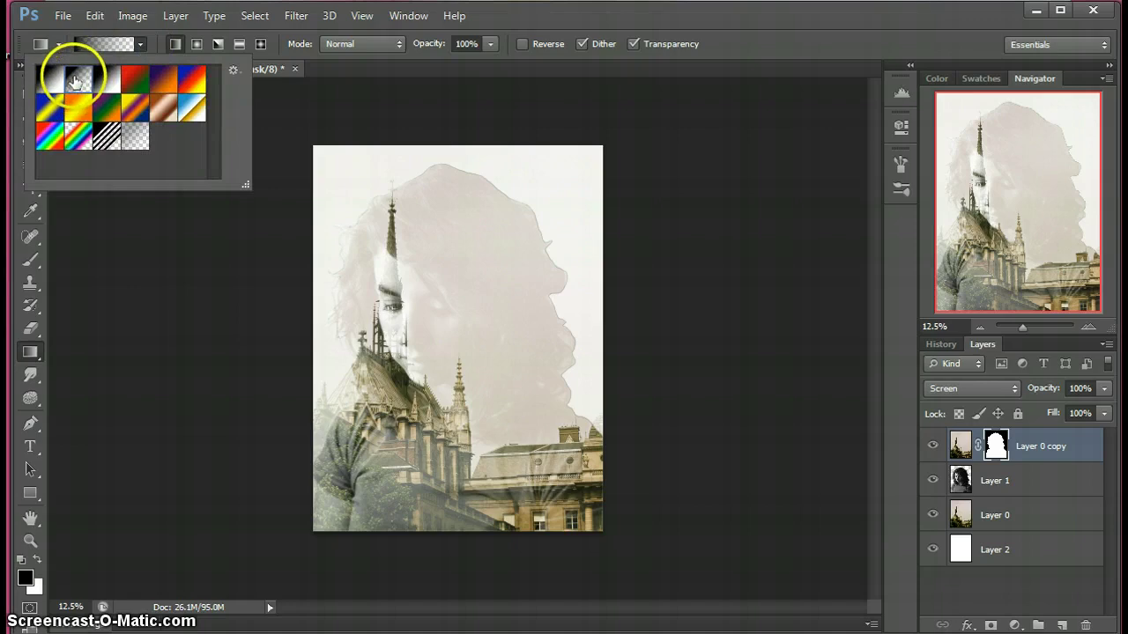
pyautogui.doubleClick(76, 82)
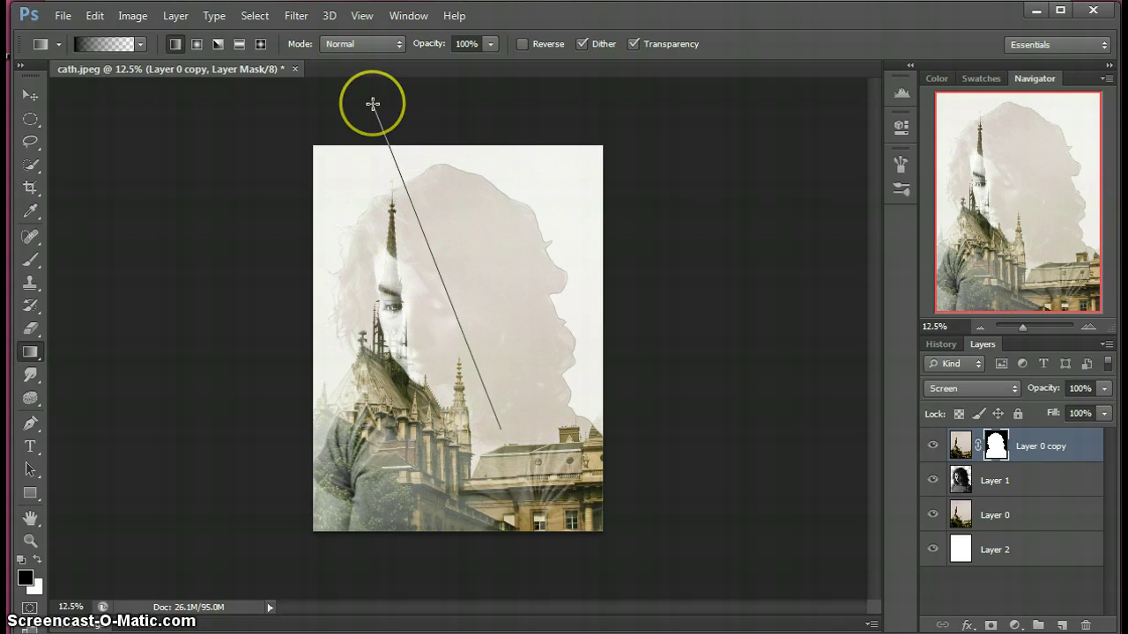
# Step: Drag gradients on Layer 0 copy's mask from the hair top downward to reveal the face
pyautogui.moveTo(373, 104); pyautogui.dragTo(500, 429)
pyautogui.moveTo(428, 123); pyautogui.dragTo(474, 356)
pyautogui.moveTo(479, 114); pyautogui.dragTo(434, 219)
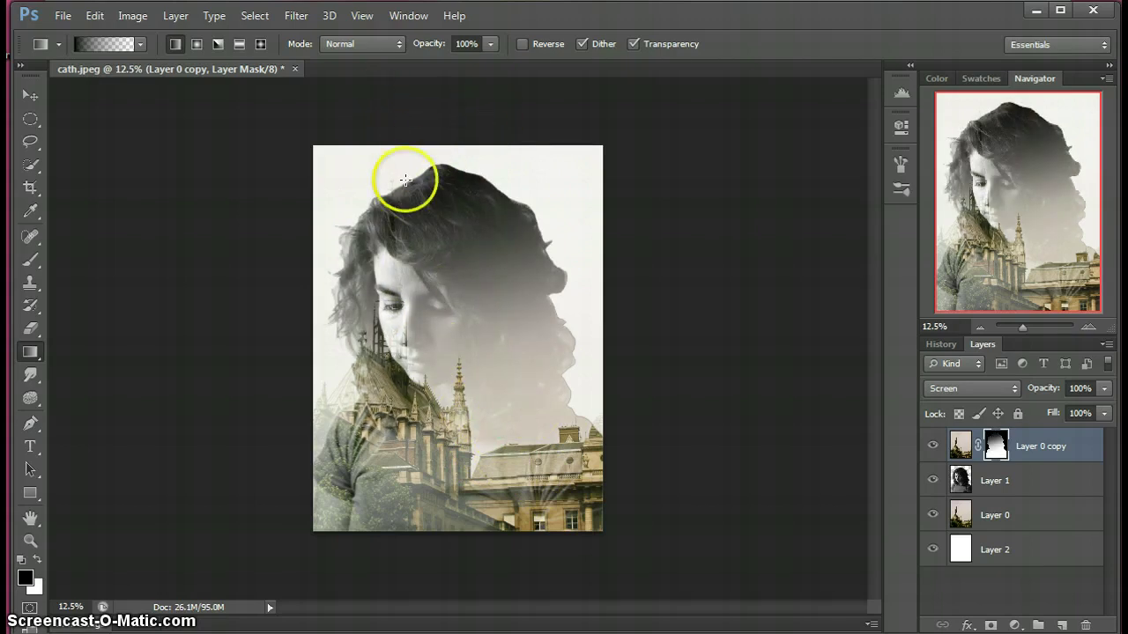
pyautogui.moveTo(365, 159); pyautogui.dragTo(442, 399)
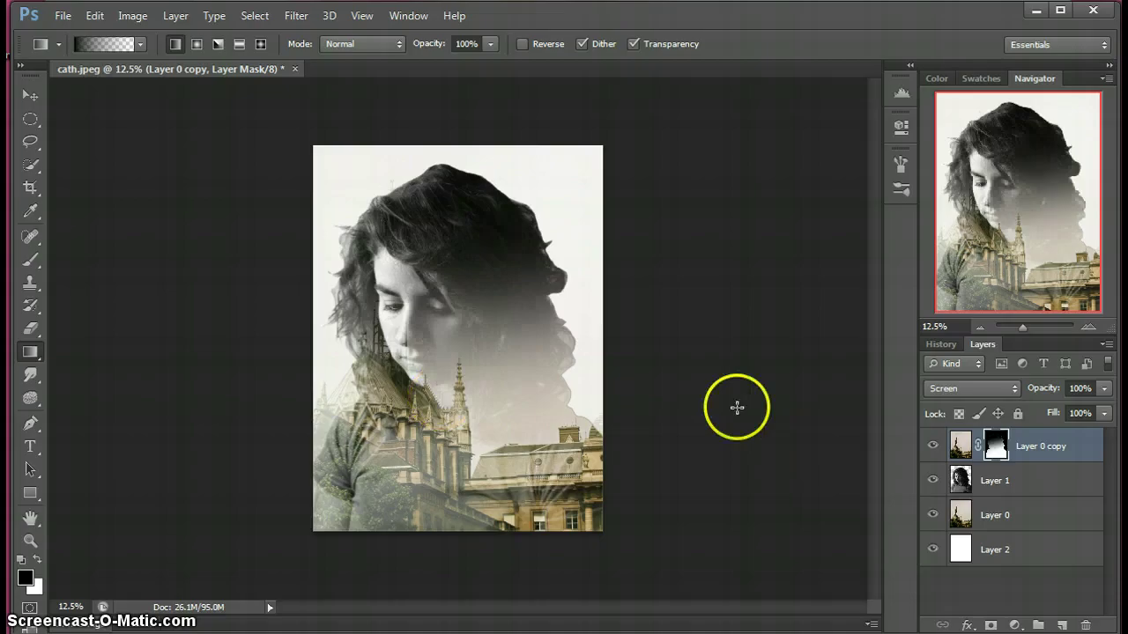
pyautogui.moveTo(431, 182); pyautogui.dragTo(480, 406)
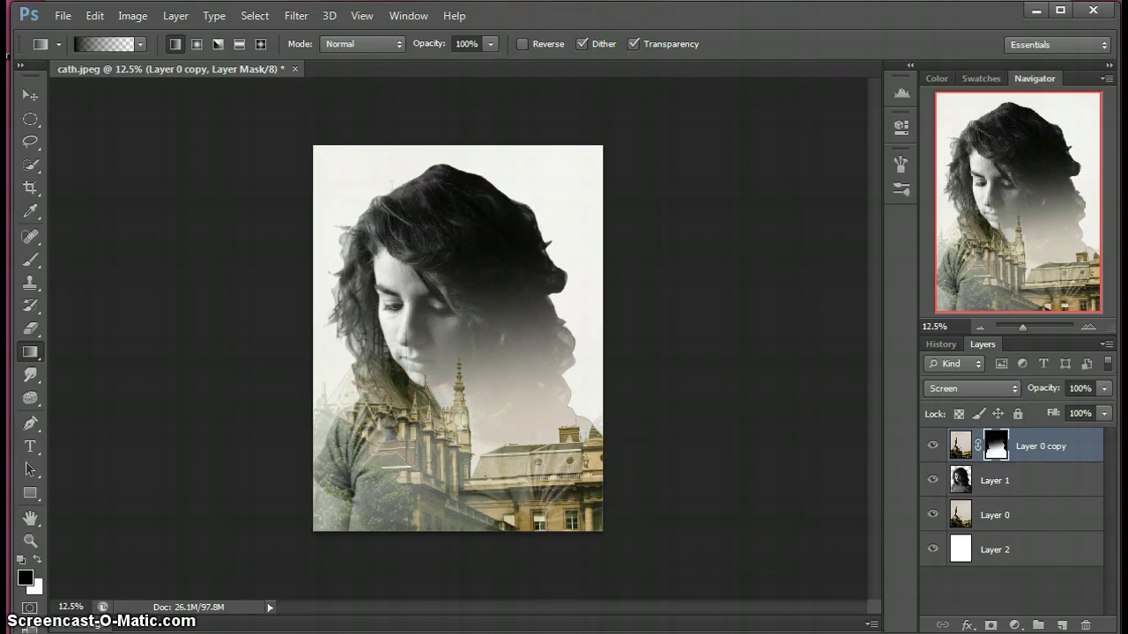
# Step: Brush at 19% opacity on Layer 0 copy's mask around the girl's neck and right hair
pyautogui.click(30, 259)
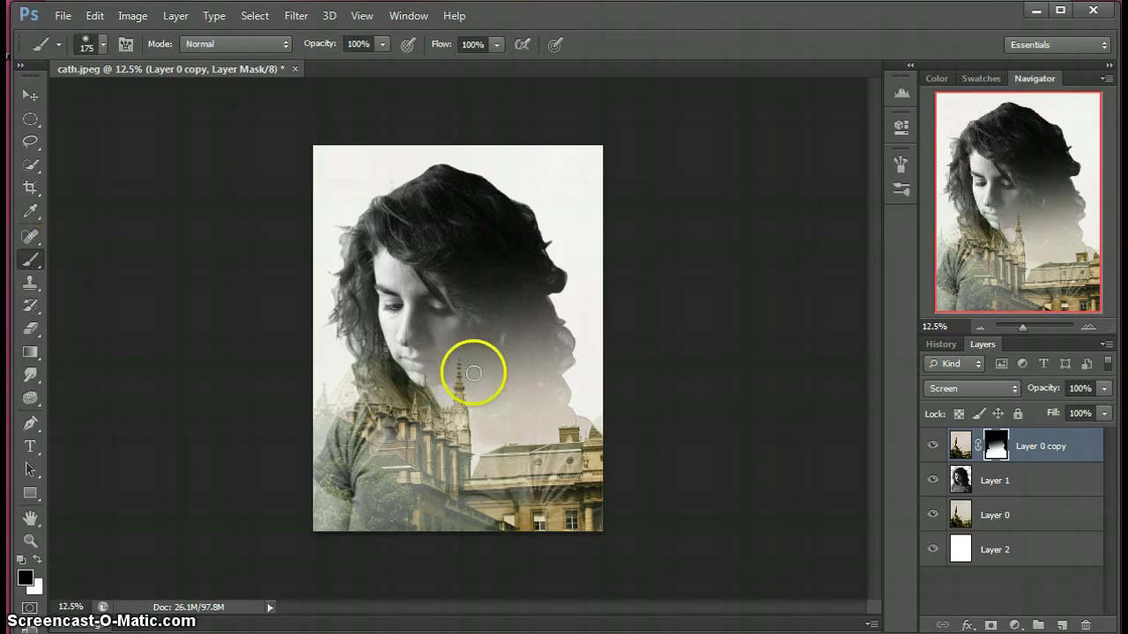
pyautogui.moveTo(480, 357); pyautogui.dragTo(446, 389)
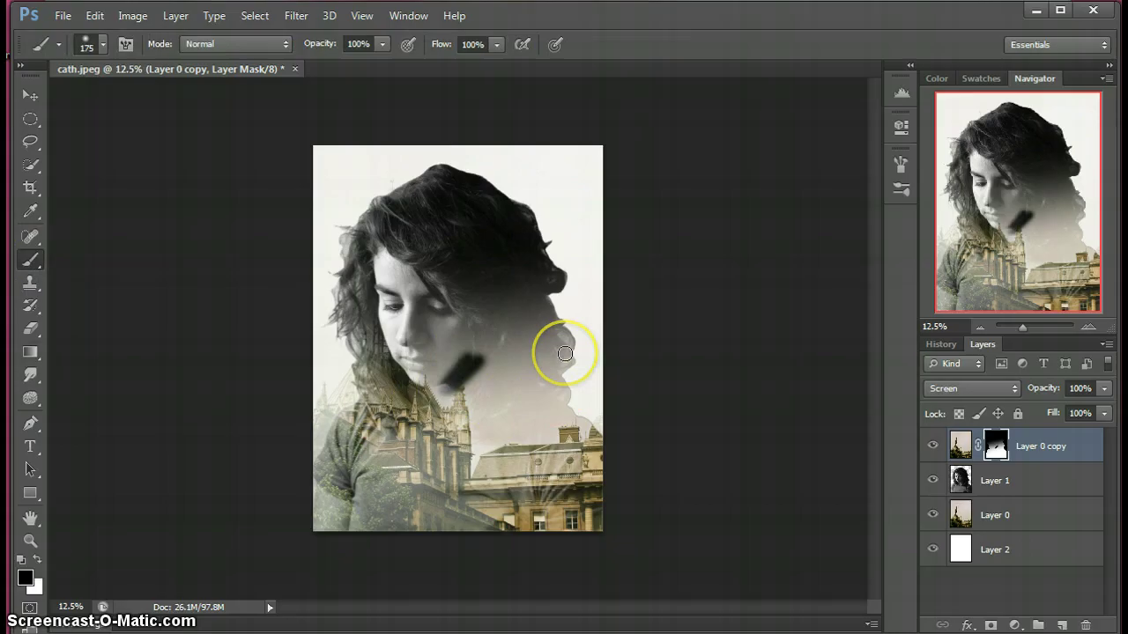
pyautogui.hotkey('ctrl', 'z')
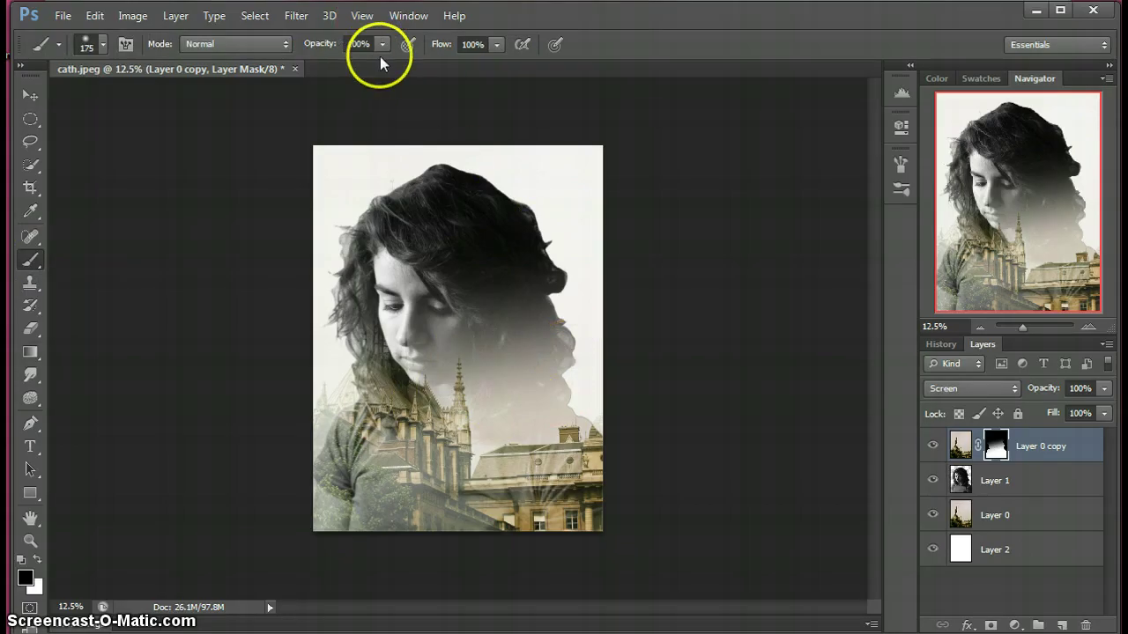
pyautogui.click(382, 44)
pyautogui.moveTo(383, 64); pyautogui.dragTo(310, 63)
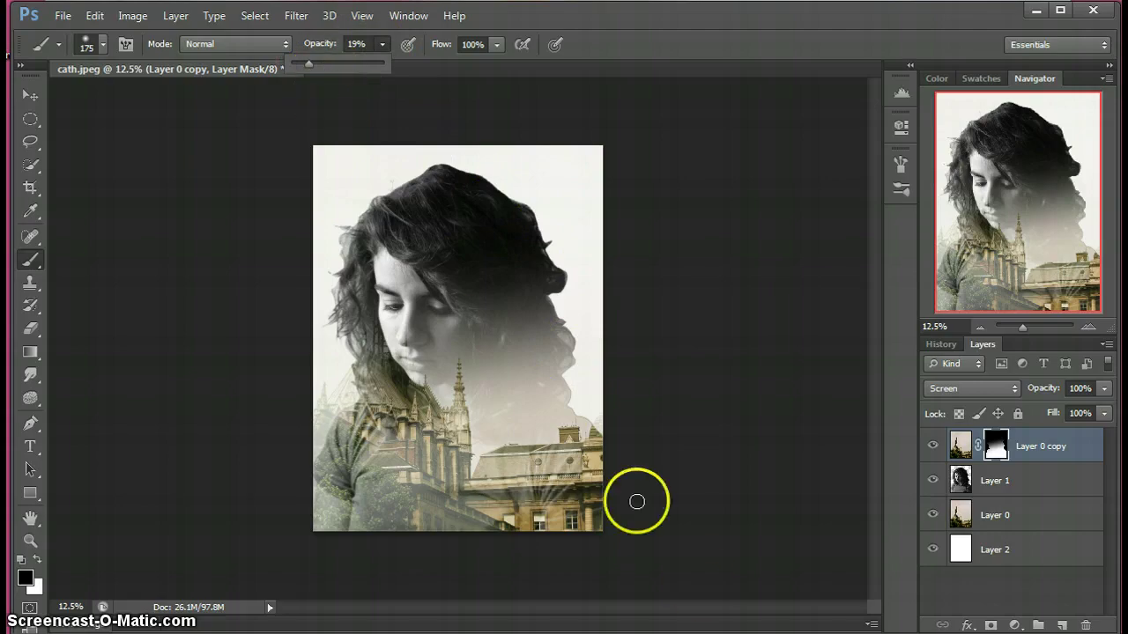
pyautogui.click(473, 361)
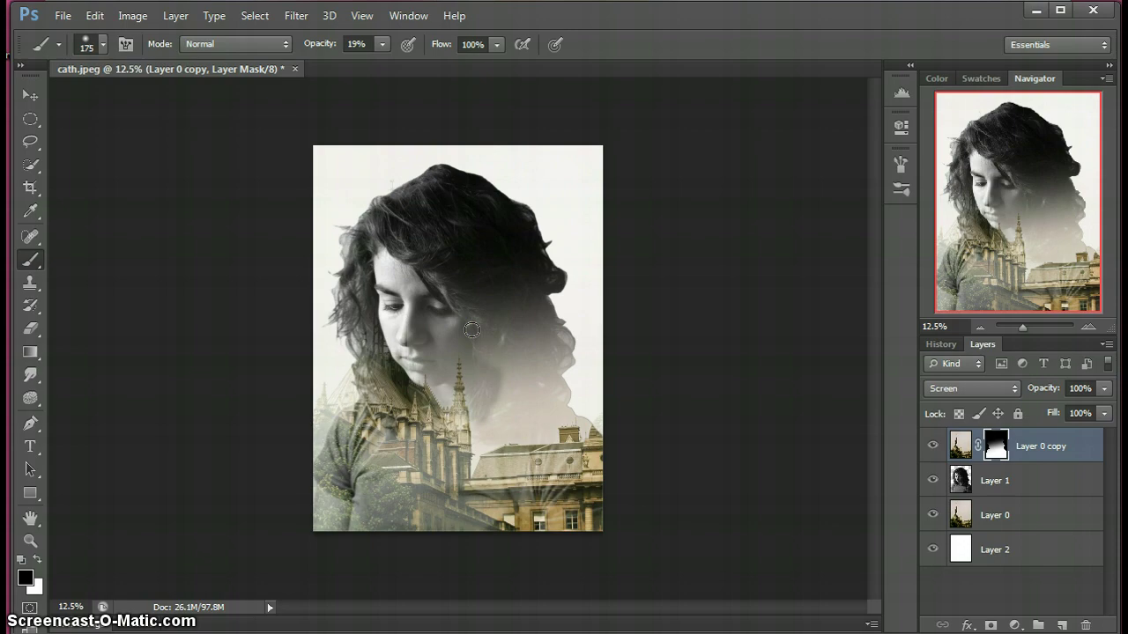
pyautogui.moveTo(472, 329)
pyautogui.mouseDown()
pyautogui.moveTo(510, 432)
pyautogui.moveTo(528, 363)
pyautogui.moveTo(506, 329)
pyautogui.moveTo(558, 359)
pyautogui.moveTo(535, 405)
pyautogui.moveTo(598, 390)
pyautogui.mouseUp()
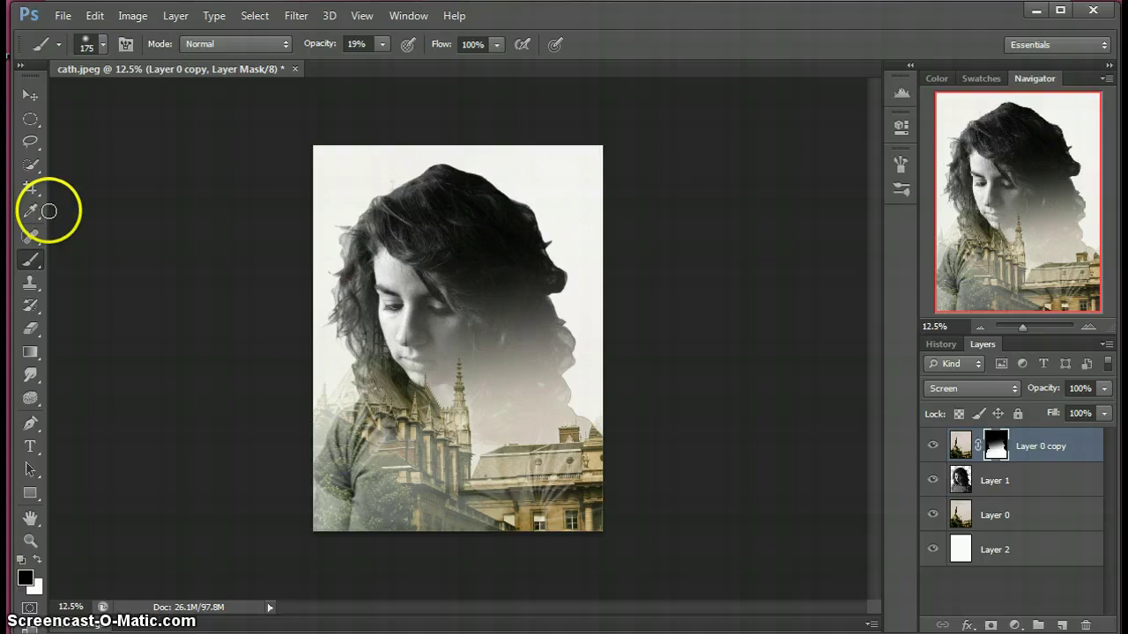
# Step: Redraw Layer 0 copy's mask gradient, then fade it upward in white from the image bottom
pyautogui.click(30, 351)
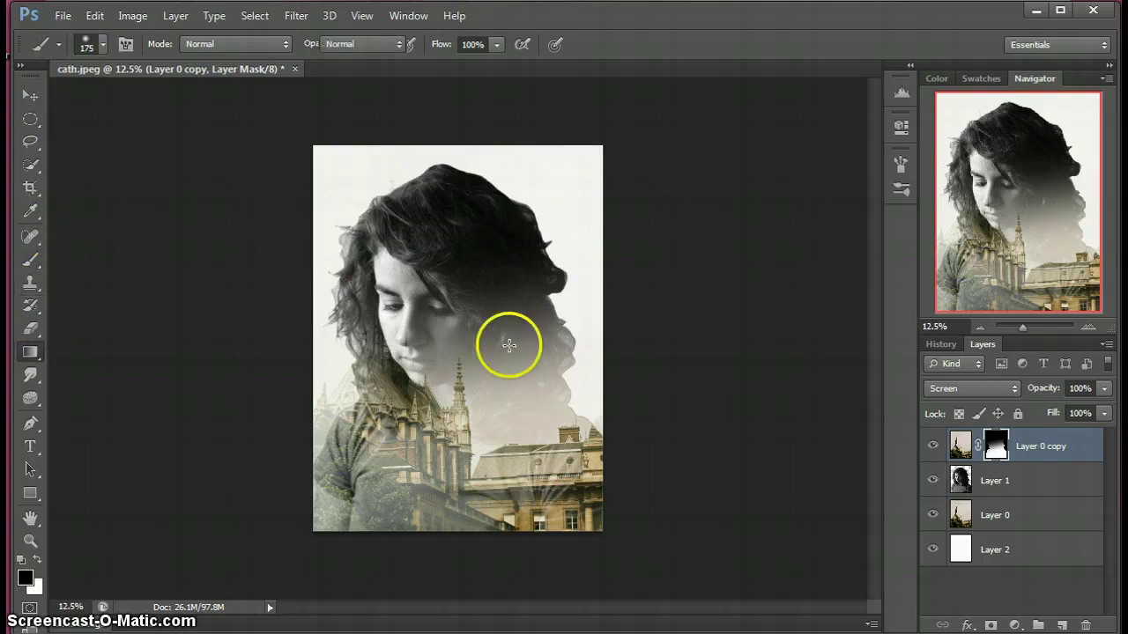
pyautogui.moveTo(616, 329); pyautogui.dragTo(519, 464)
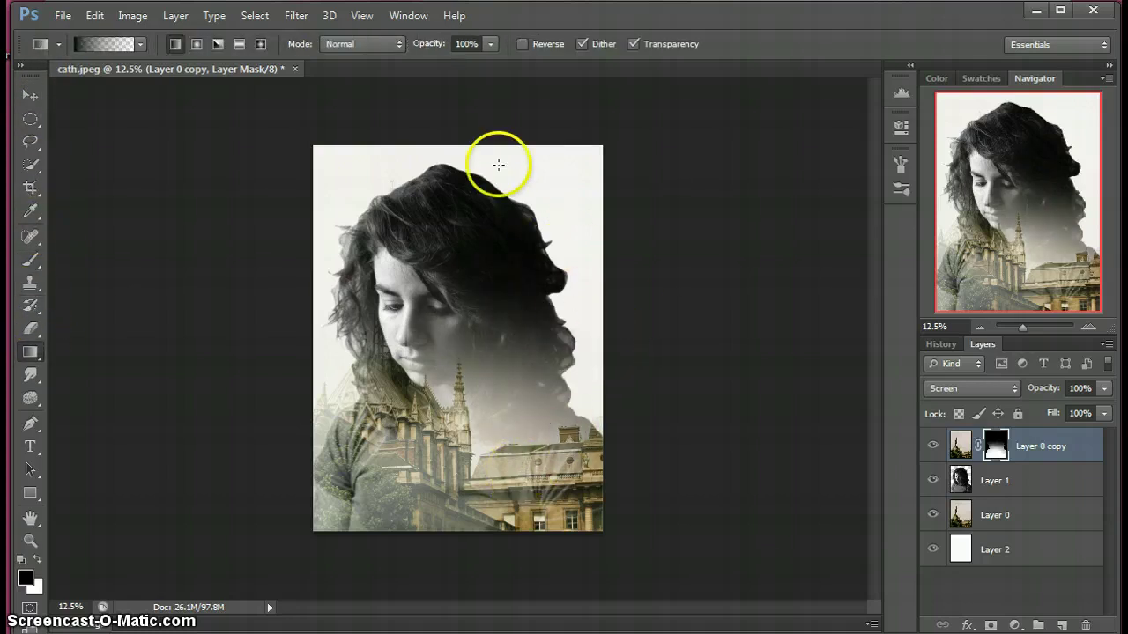
pyautogui.moveTo(388, 145); pyautogui.dragTo(494, 513)
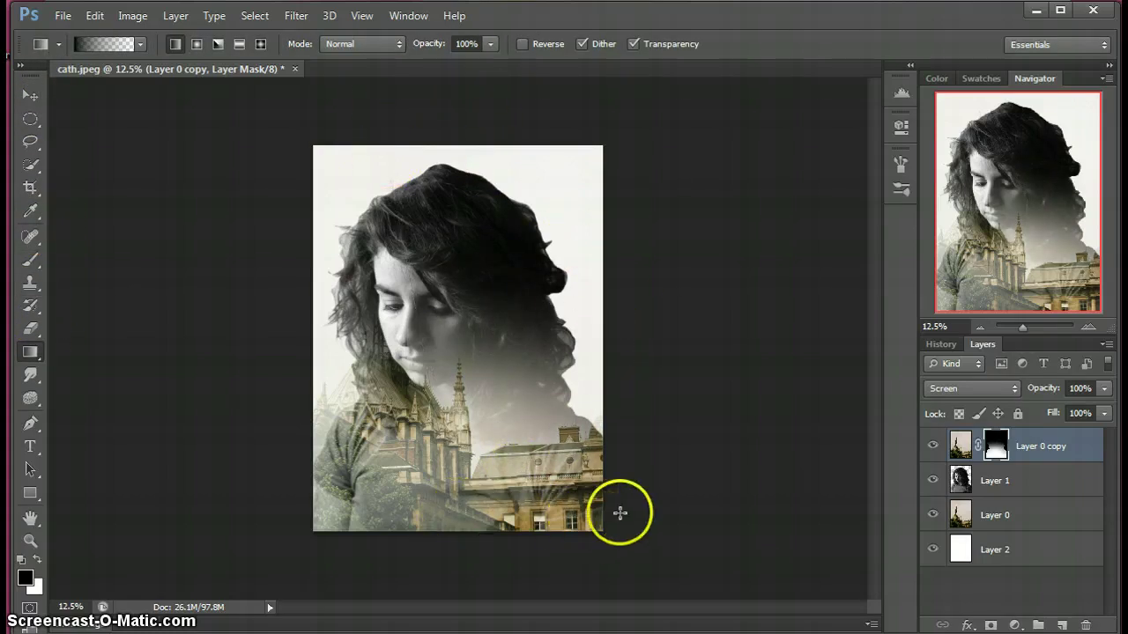
pyautogui.moveTo(704, 486); pyautogui.dragTo(574, 428)
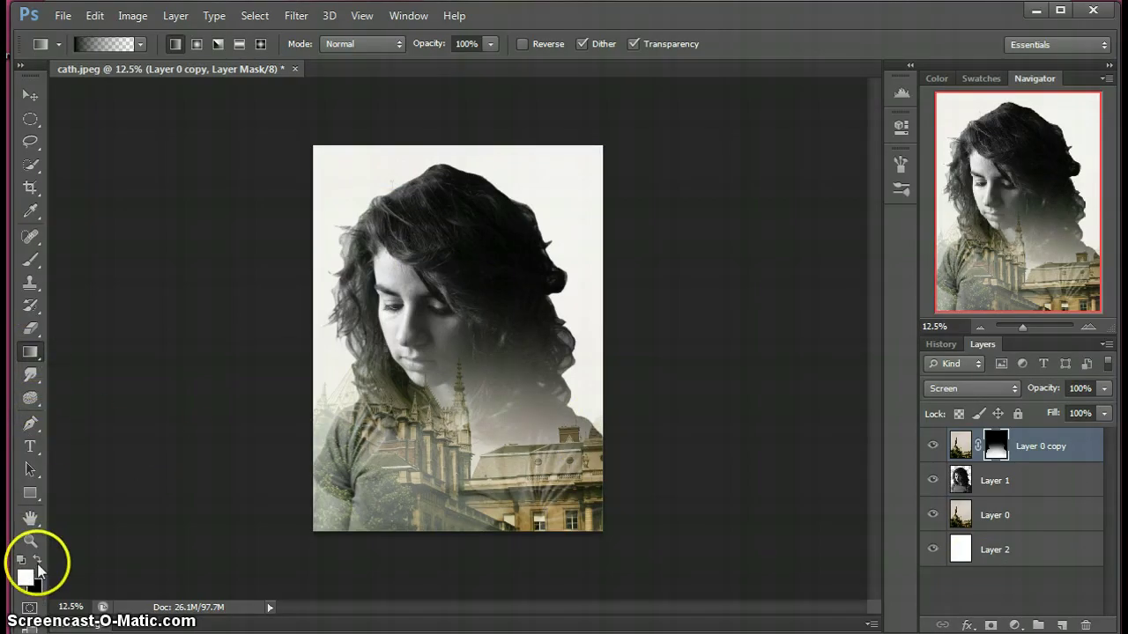
pyautogui.click(37, 560)
pyautogui.moveTo(439, 494); pyautogui.dragTo(478, 259)
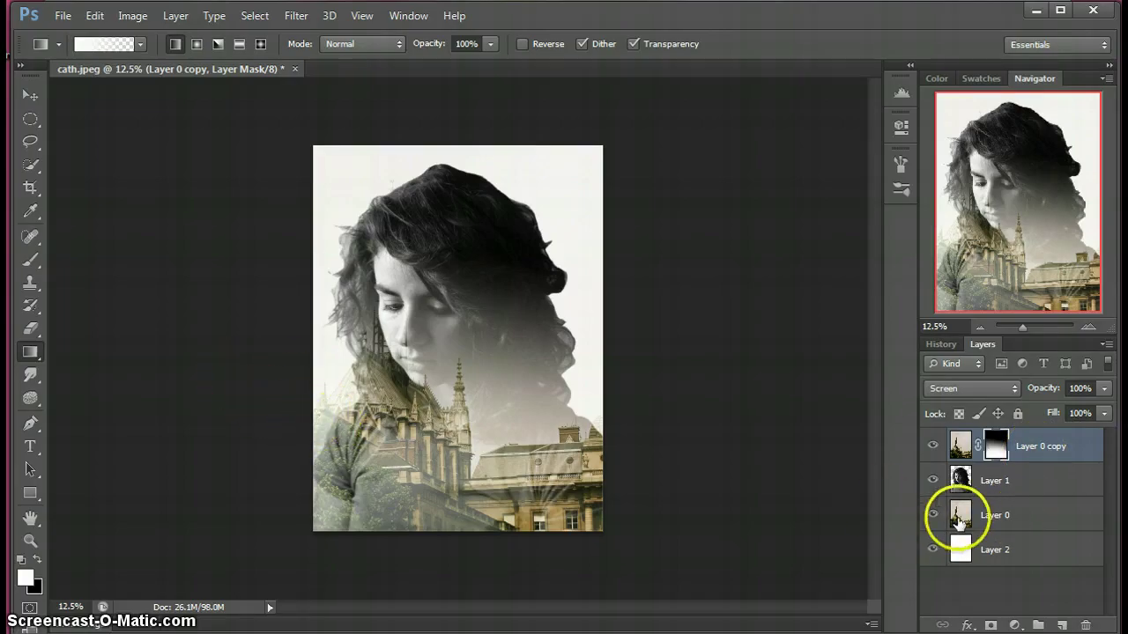
# Step: Lower the white Layer 2's opacity to 60%, then select Layer 0
pyautogui.click(1007, 547)
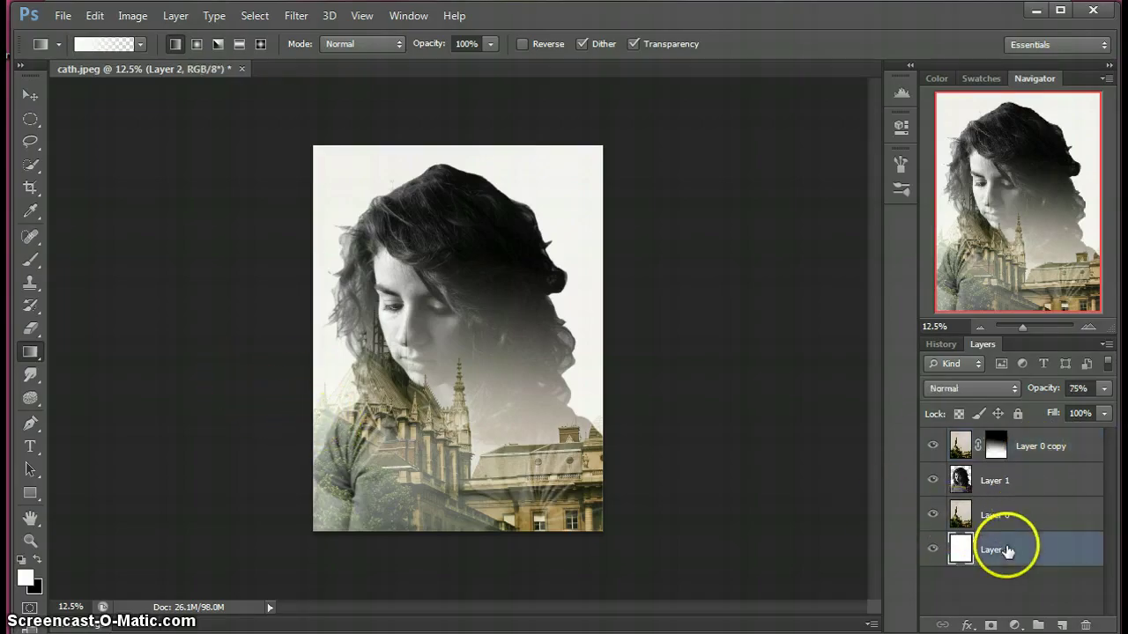
pyautogui.click(1106, 389)
pyautogui.moveTo(1085, 411); pyautogui.dragTo(1032, 410)
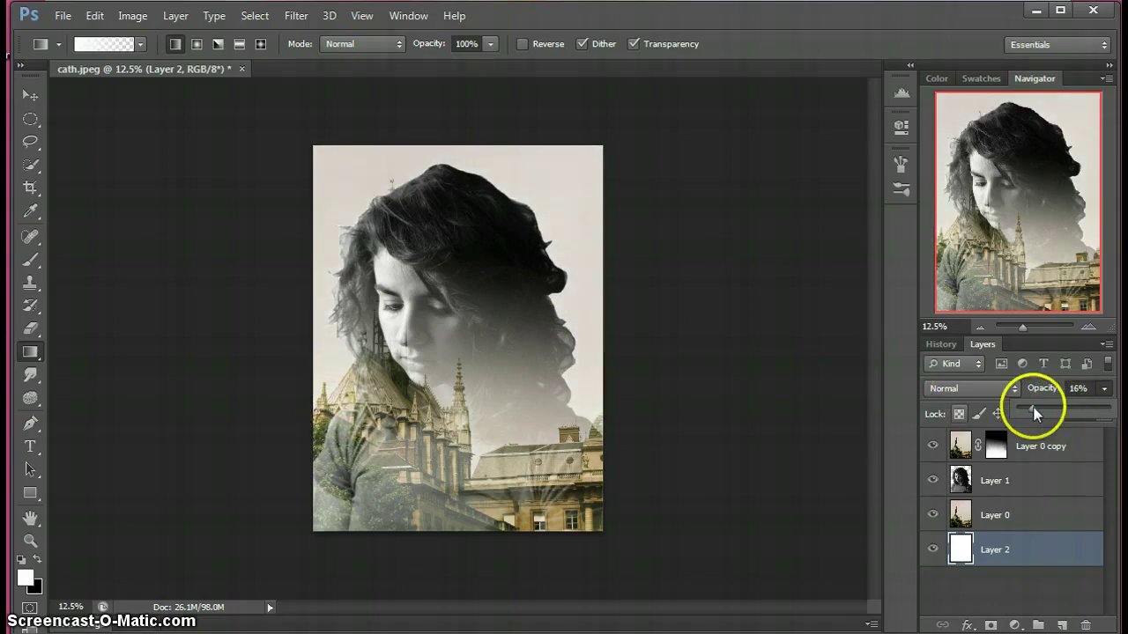
pyautogui.moveTo(1035, 414); pyautogui.dragTo(1116, 411)
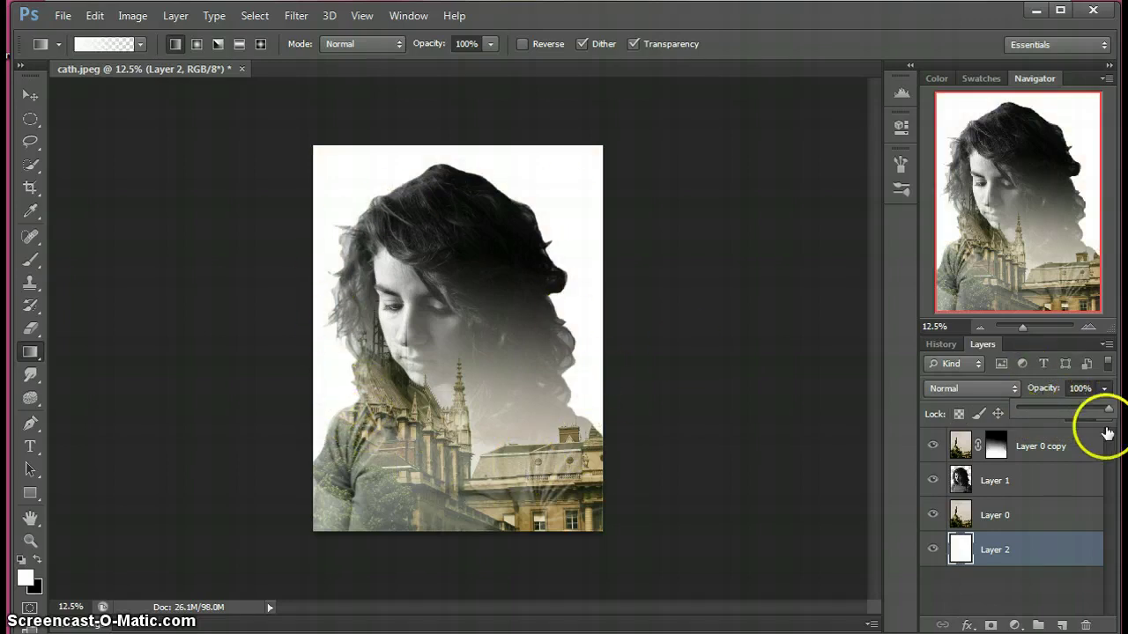
pyautogui.moveTo(1109, 411); pyautogui.dragTo(1069, 410)
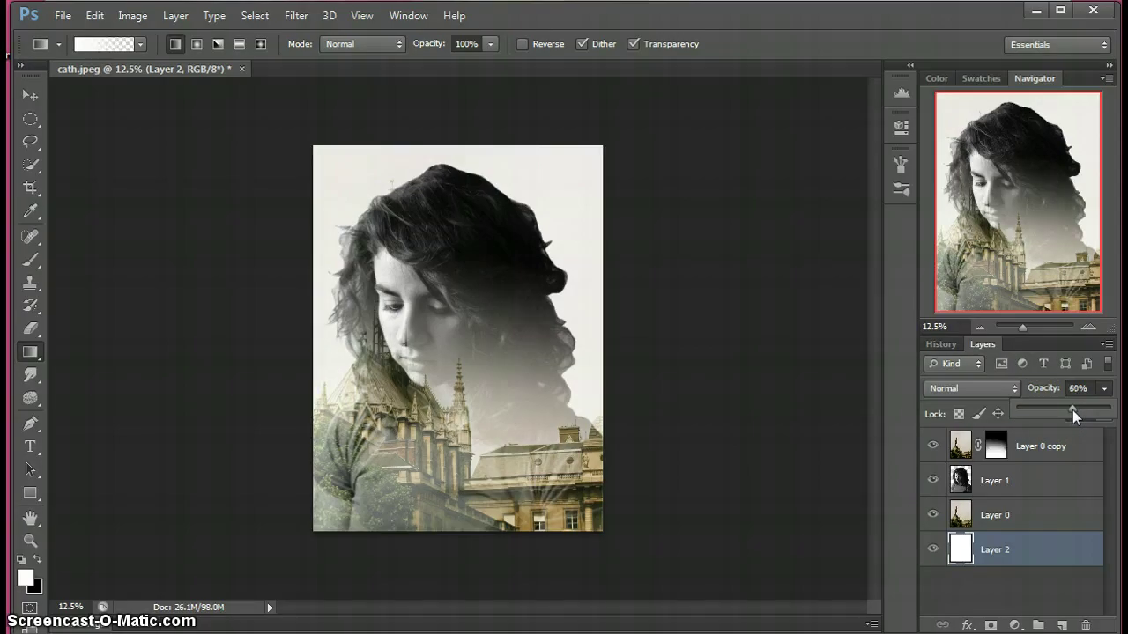
pyautogui.moveTo(1045, 604); pyautogui.dragTo(1024, 519)
pyautogui.click(1025, 517)
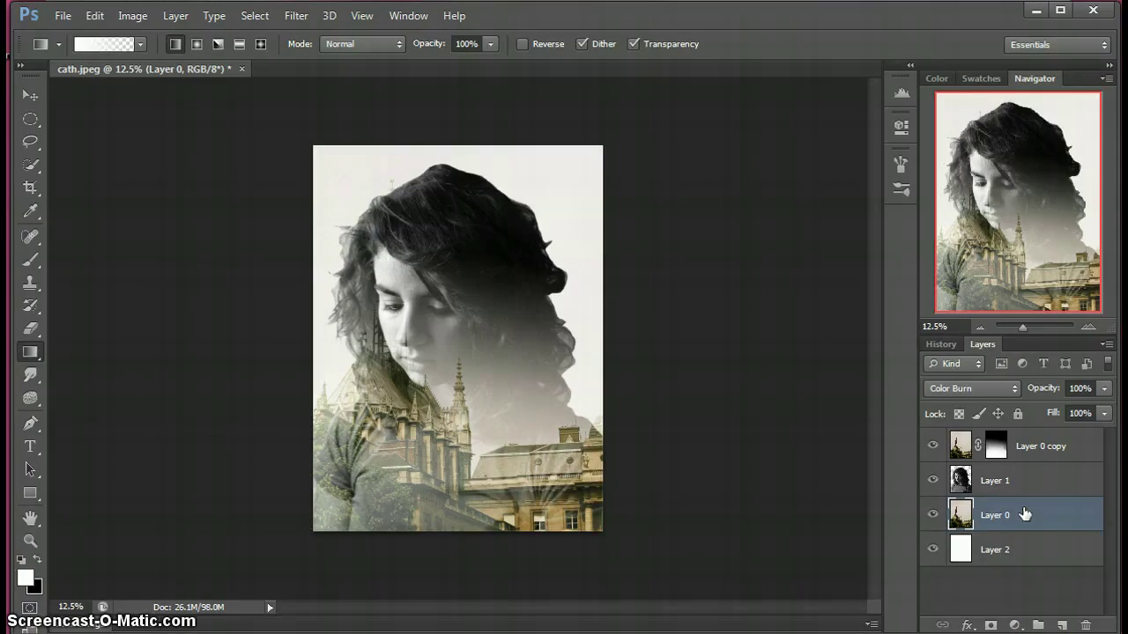
# Step: Add a new Layer 3 above Layer 0 copy and drag white gradients up from the bottom
pyautogui.moveTo(1032, 460); pyautogui.dragTo(1064, 625)
pyautogui.click(1065, 625)
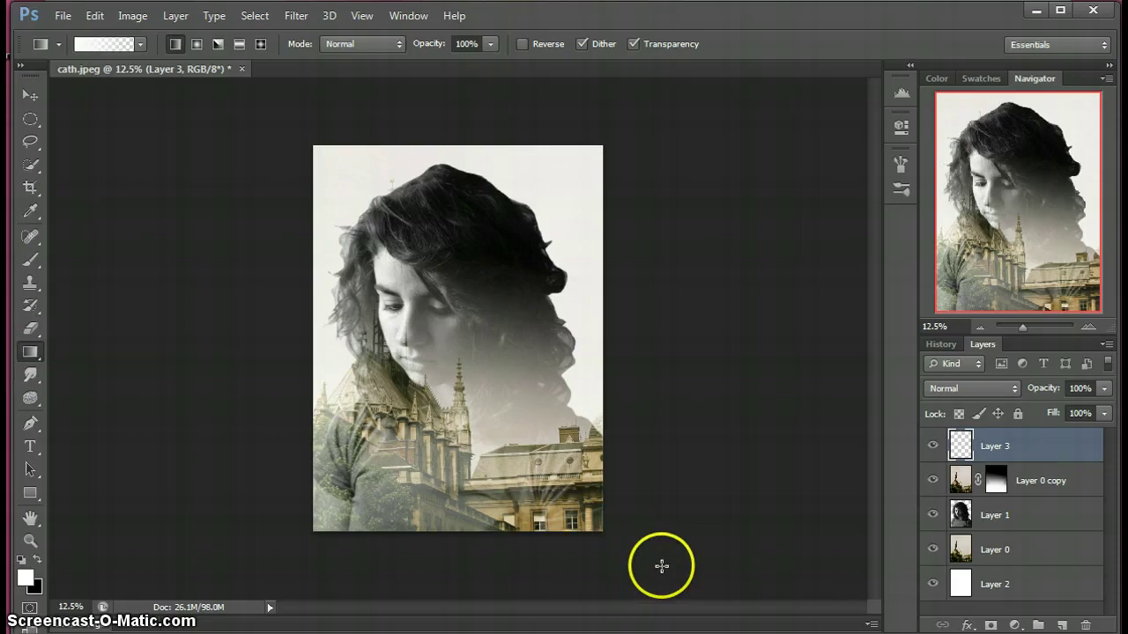
pyautogui.moveTo(662, 566); pyautogui.dragTo(512, 333)
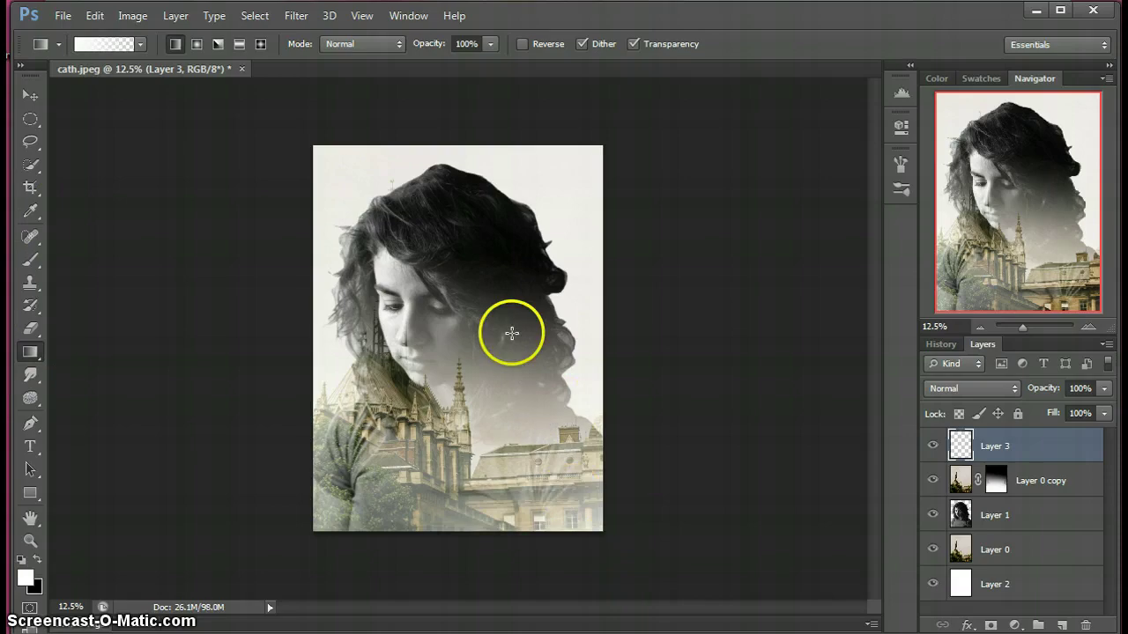
pyautogui.moveTo(277, 542); pyautogui.dragTo(399, 449)
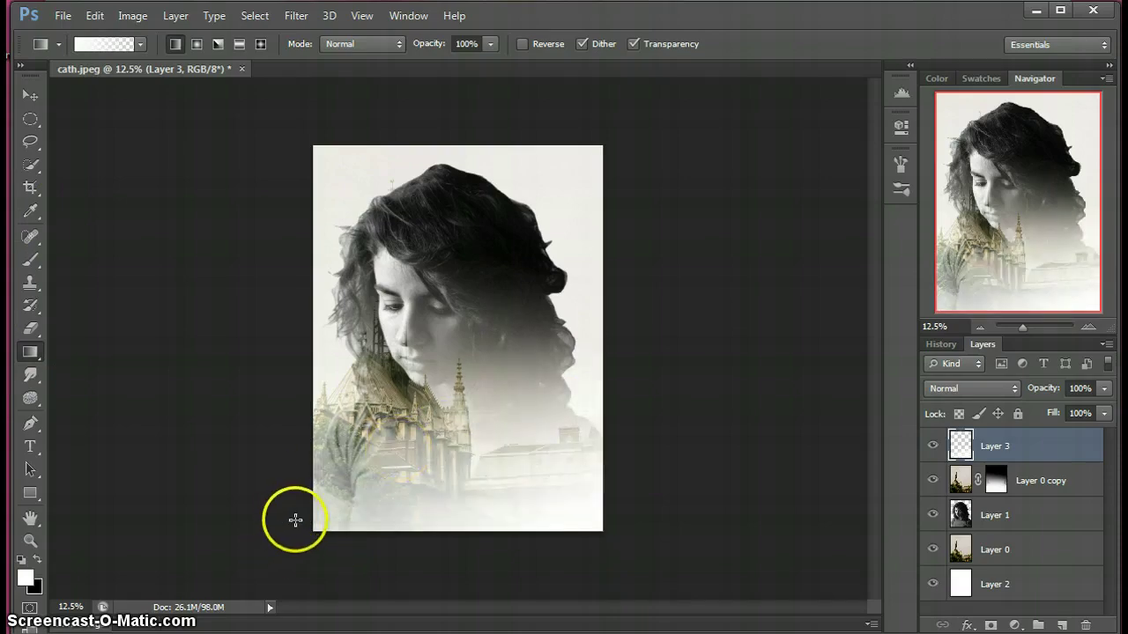
# Step: Undo the last gradient in History and redraw white fades from the bottom and lower left
pyautogui.click(956, 344)
pyautogui.click(1001, 585)
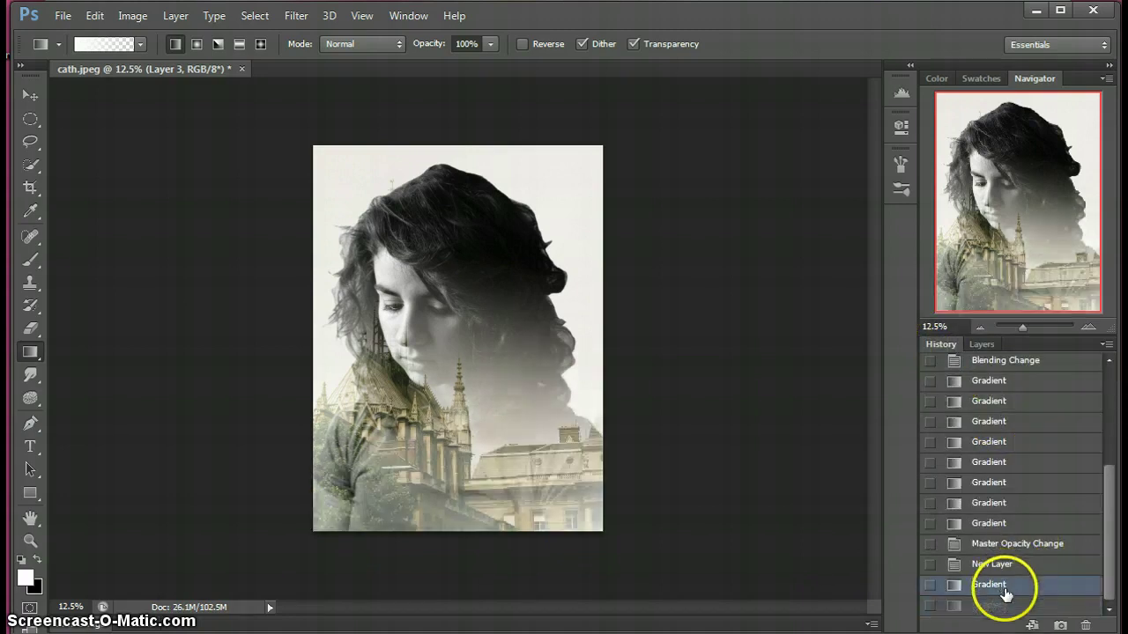
pyautogui.moveTo(558, 587); pyautogui.dragTo(501, 436)
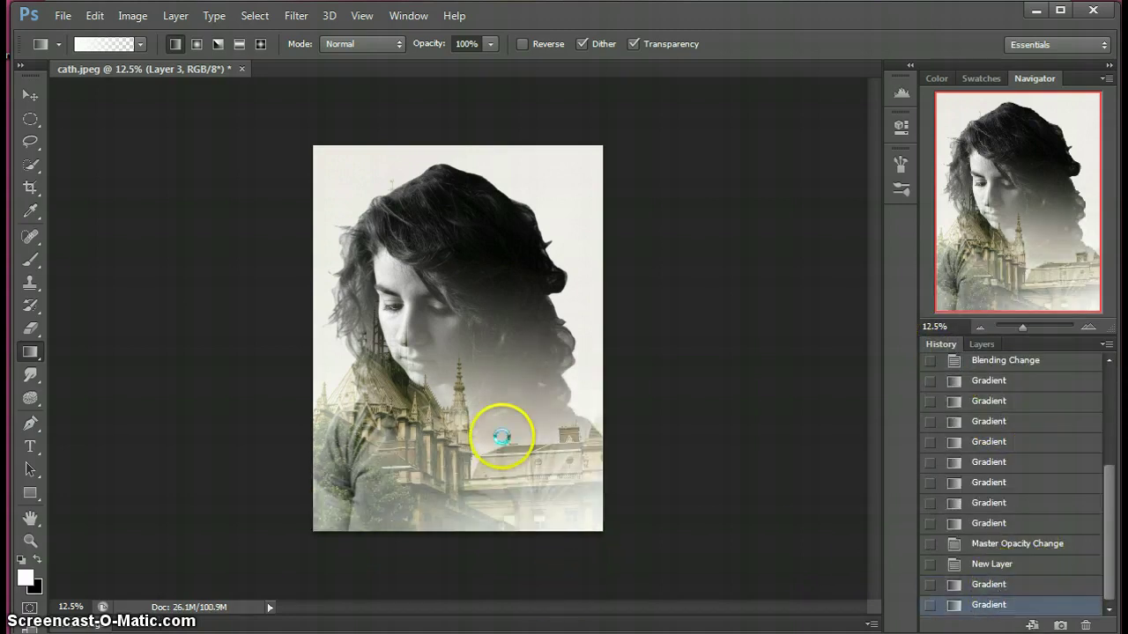
pyautogui.moveTo(294, 549); pyautogui.dragTo(363, 465)
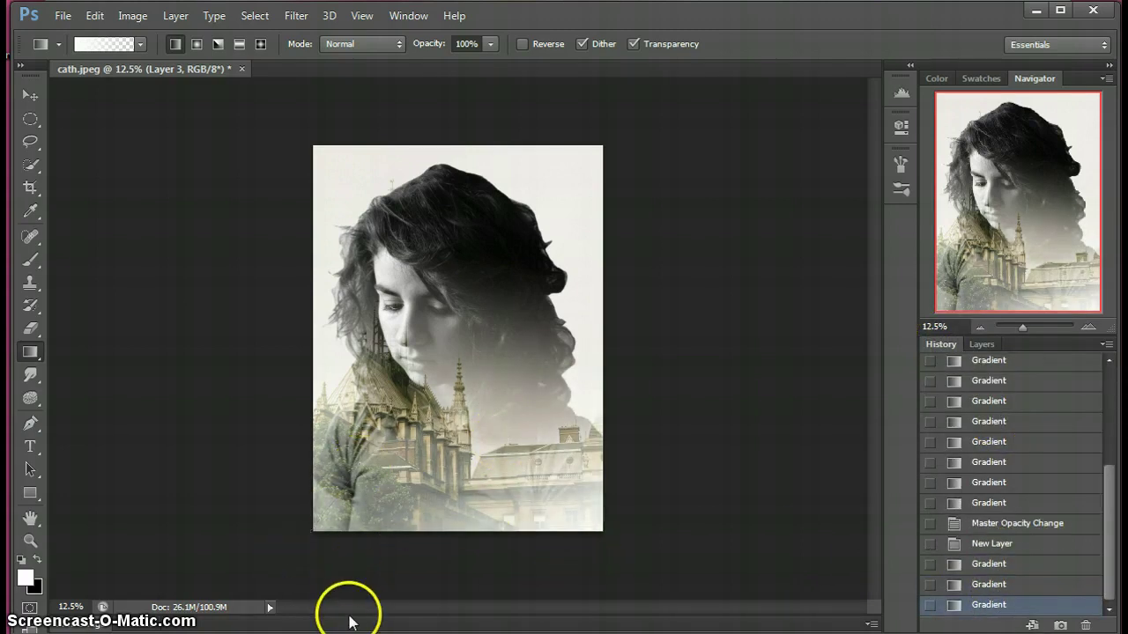
pyautogui.click(984, 343)
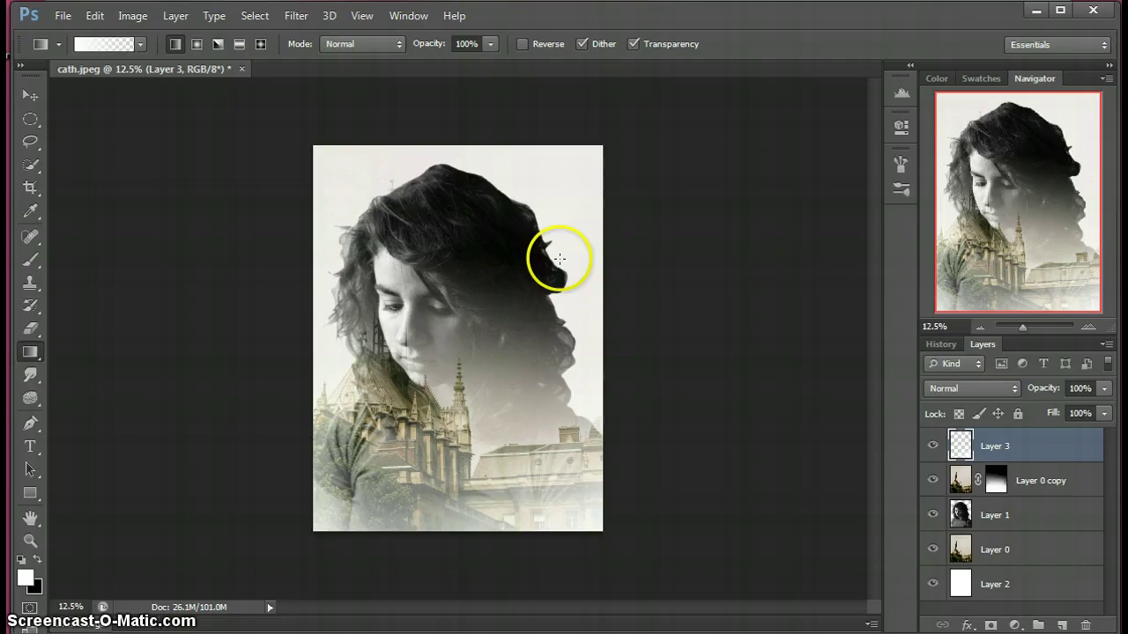
# Step: Add a Curves adjustment layer and bend the Red channel curve
pyautogui.click(1013, 627)
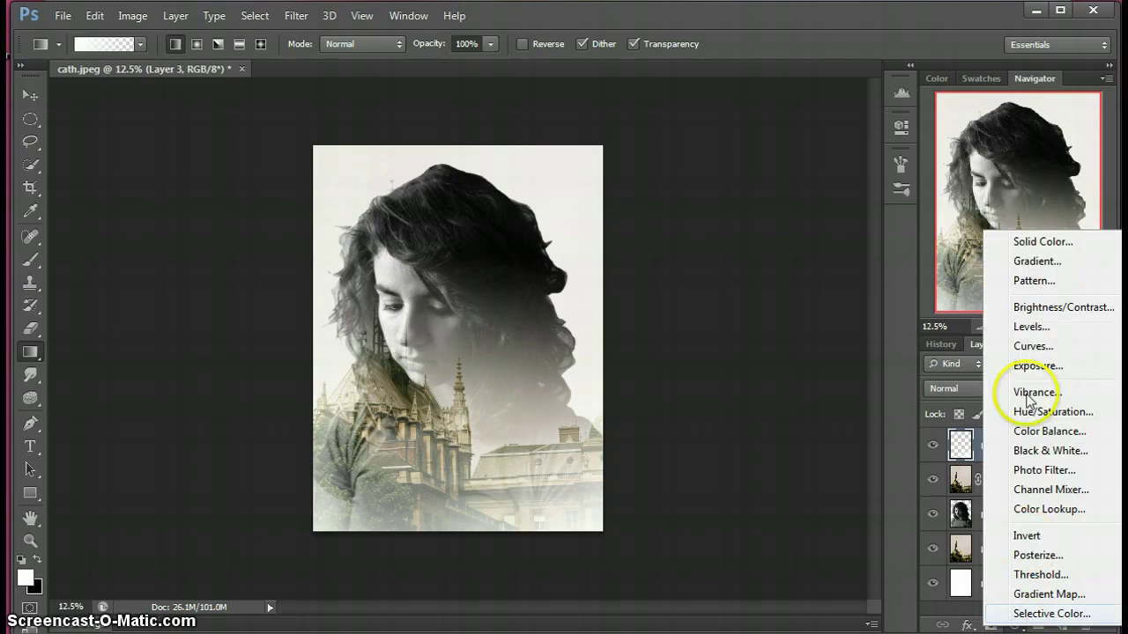
pyautogui.click(1029, 347)
pyautogui.click(764, 193)
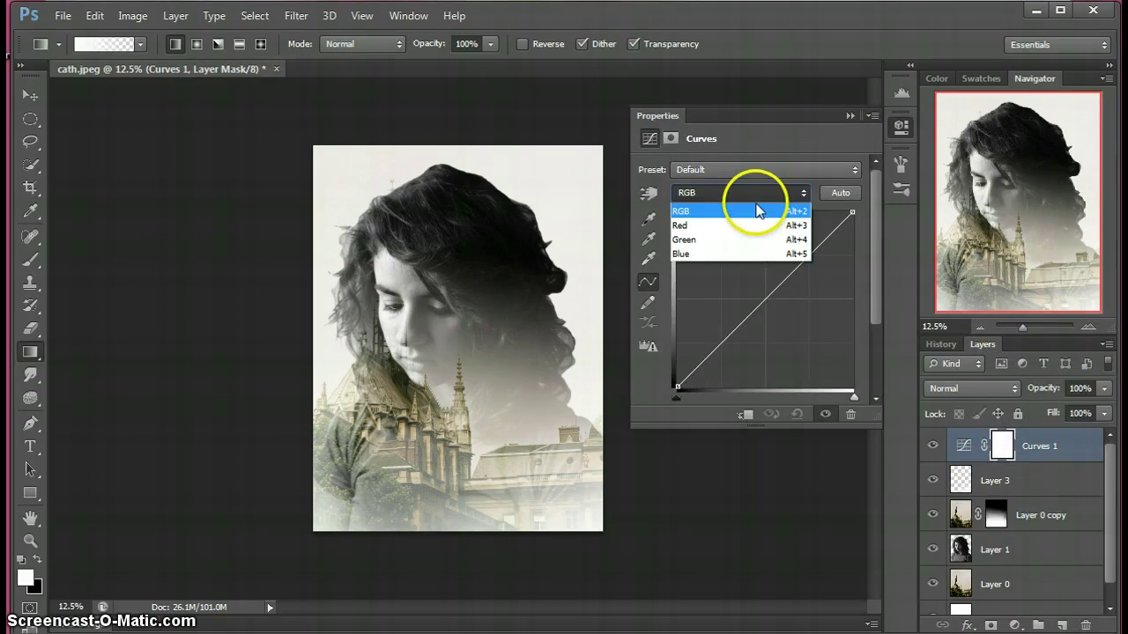
pyautogui.click(745, 224)
pyautogui.moveTo(805, 236); pyautogui.dragTo(797, 235)
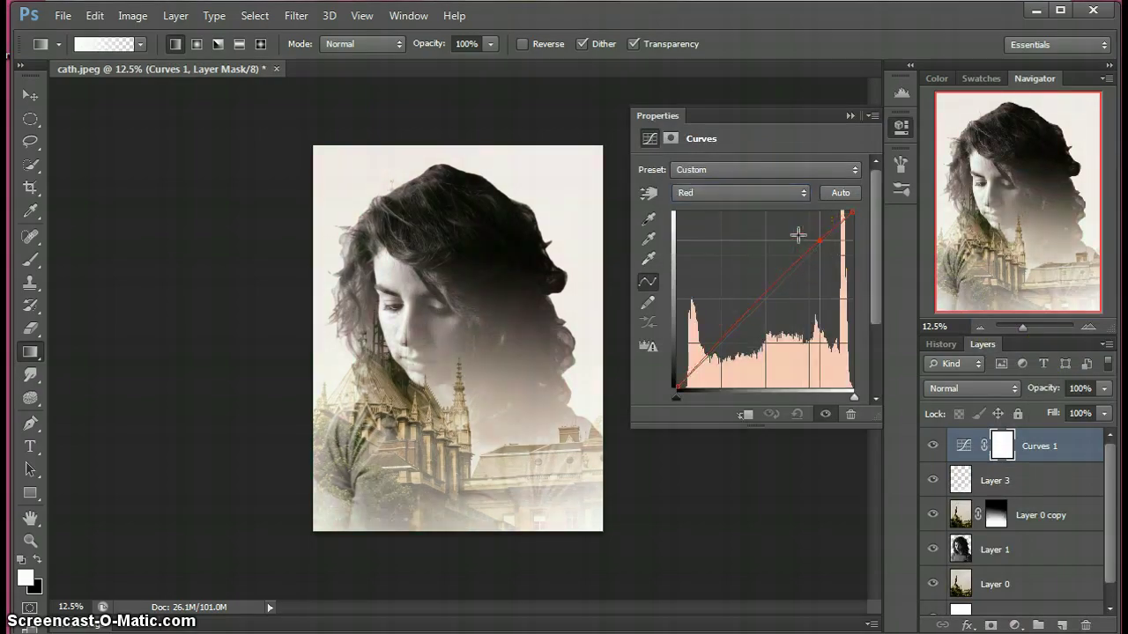
# Step: Add control points on the Green and Blue channel curves for a warm sepia tint
pyautogui.click(760, 192)
pyautogui.click(745, 239)
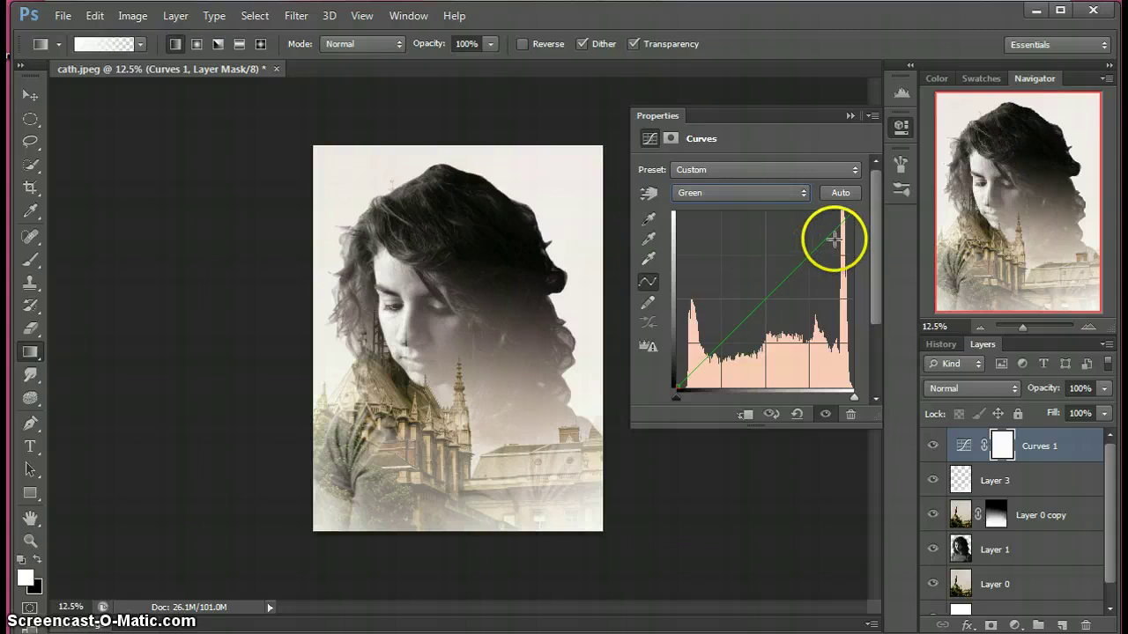
pyautogui.click(828, 236)
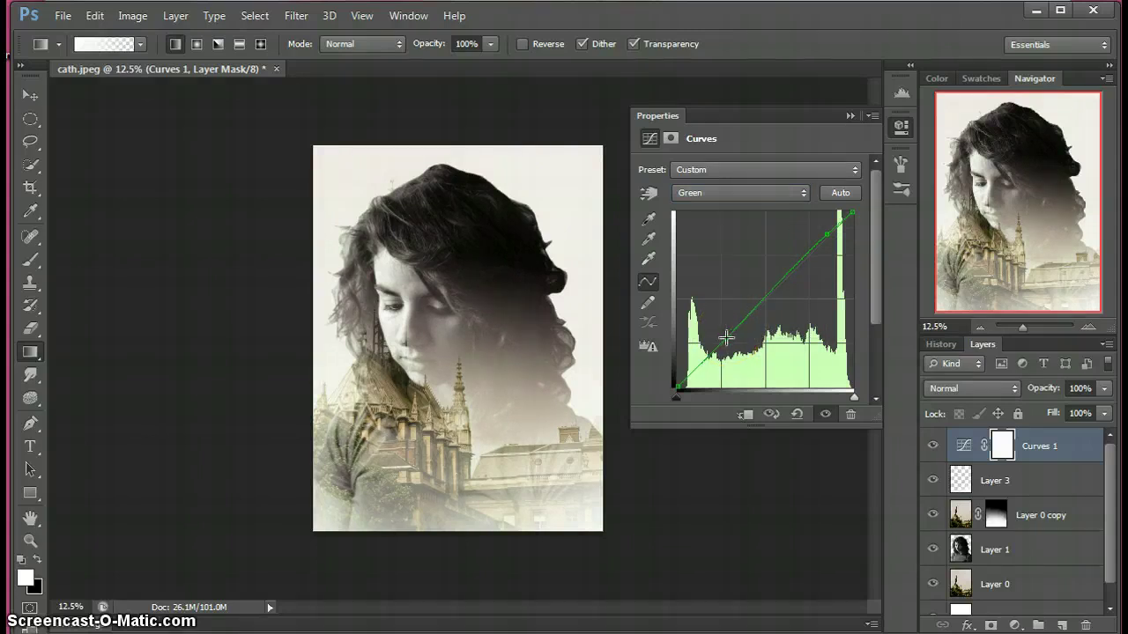
pyautogui.click(767, 189)
pyautogui.click(743, 252)
pyautogui.click(828, 239)
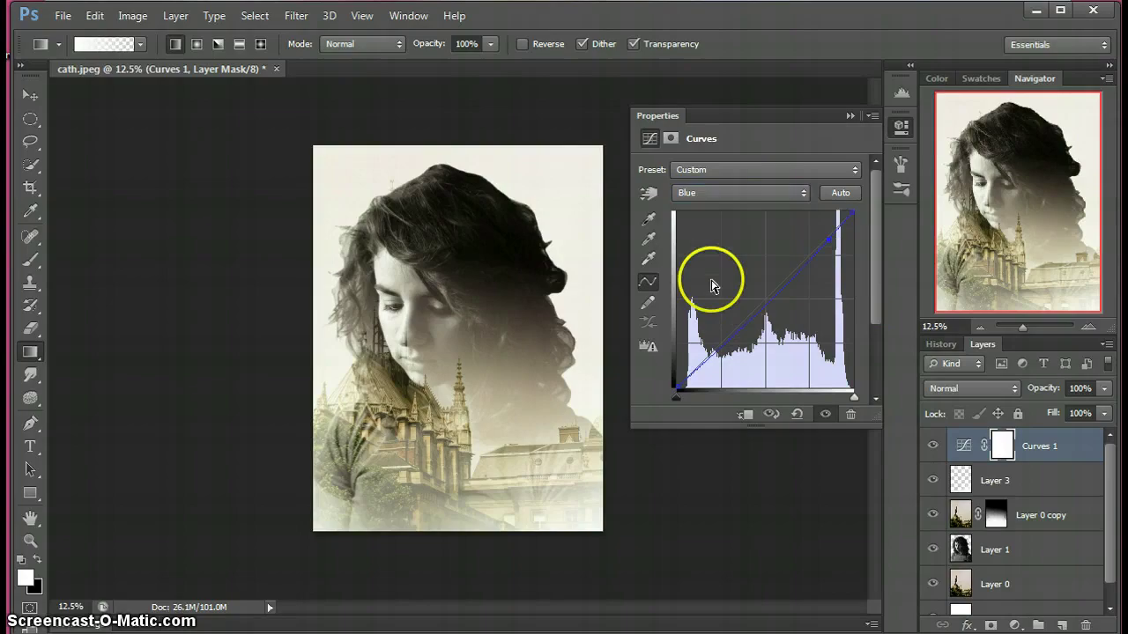
pyautogui.click(849, 116)
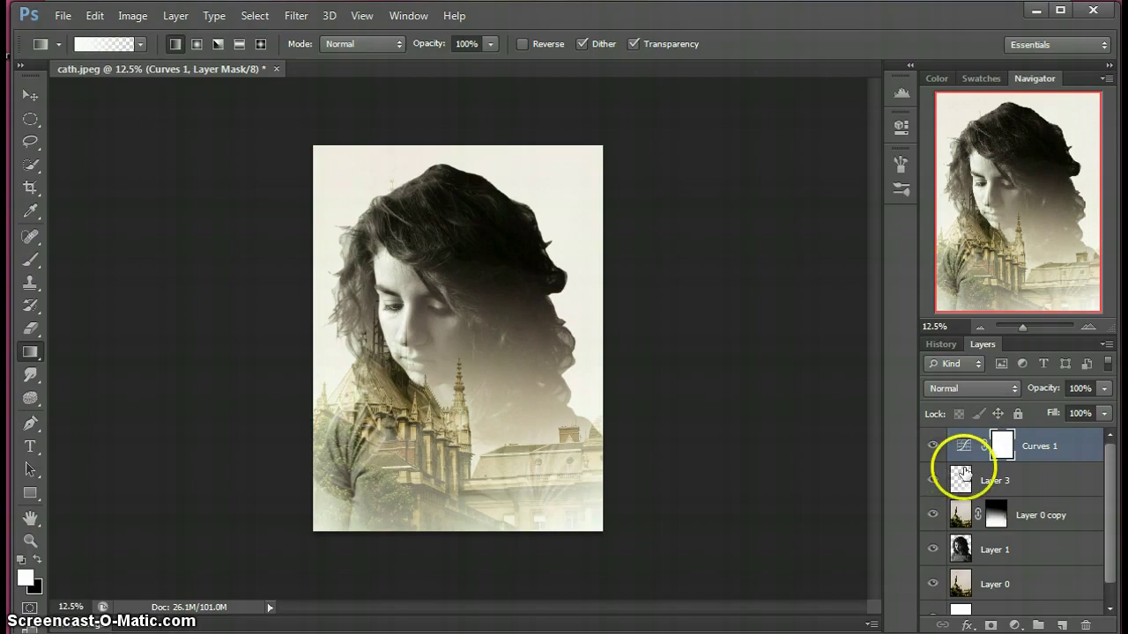
# Step: Select the layer mask thumbnail of Layer 0 copy
pyautogui.scroll(-1, 1093, 535)
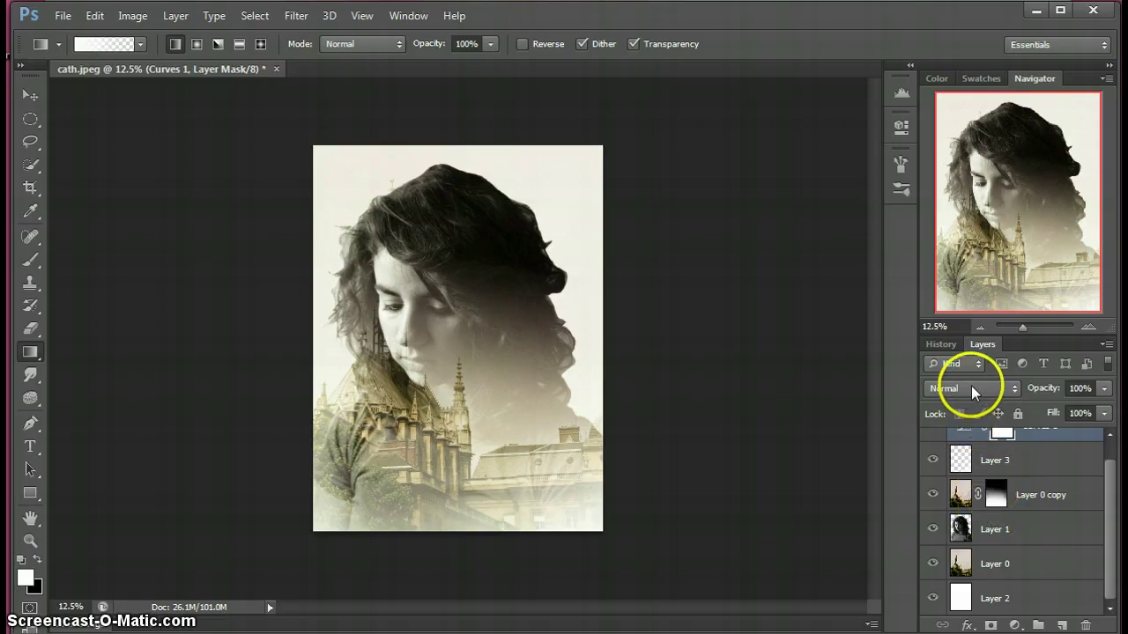
pyautogui.click(1007, 498)
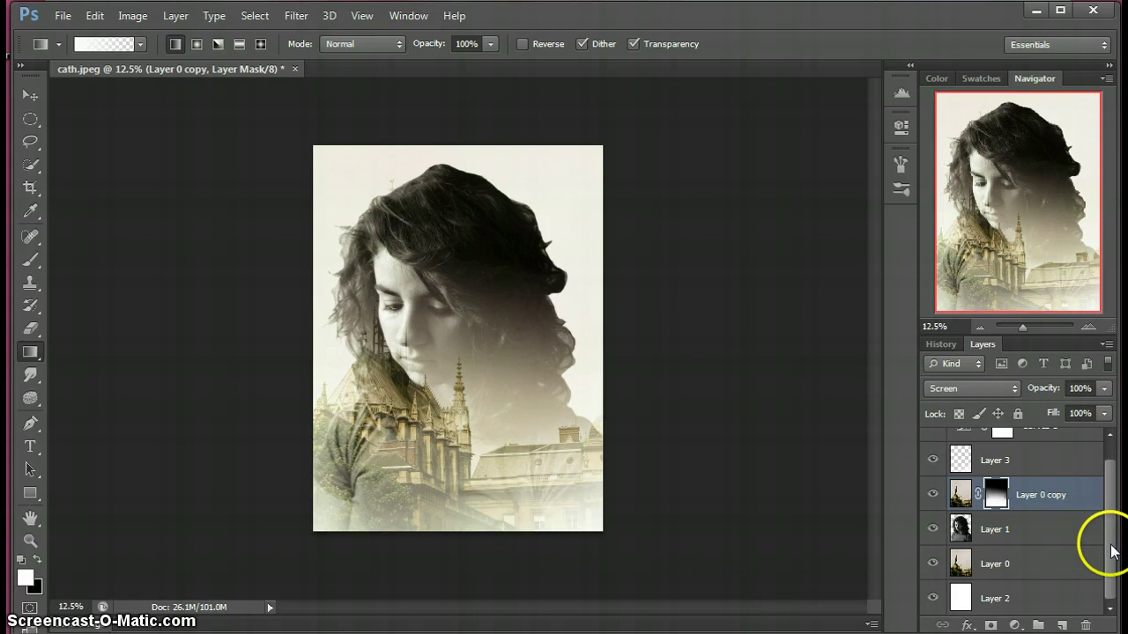
pyautogui.moveTo(1112, 555)
pyautogui.mouseDown()
pyautogui.moveTo(1112, 488)
pyautogui.moveTo(1123, 560)
pyautogui.mouseUp()
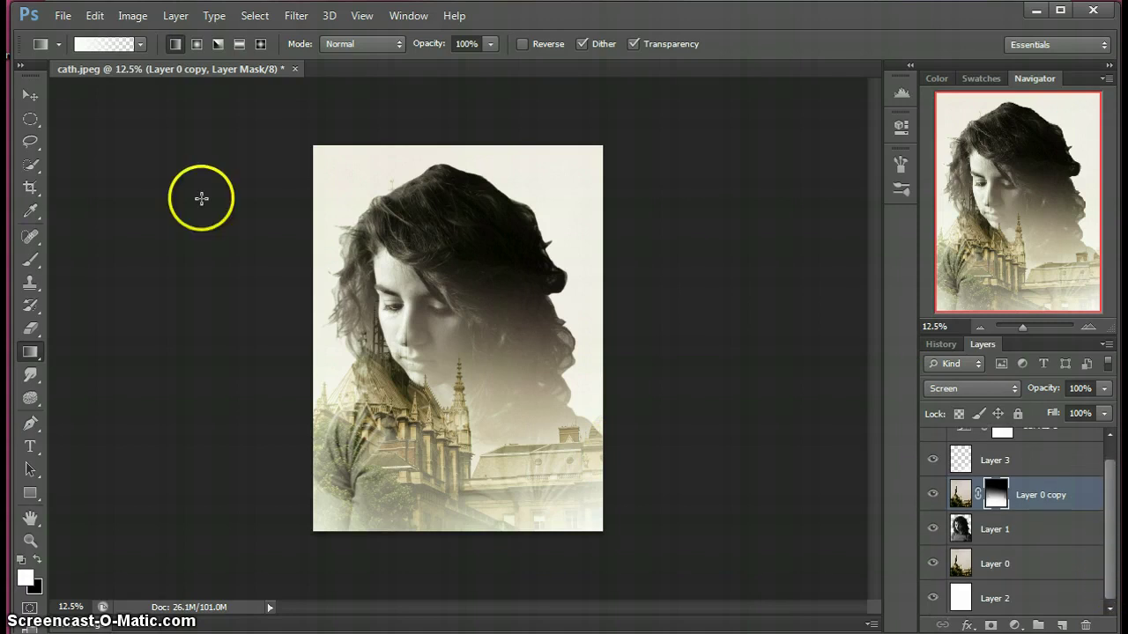